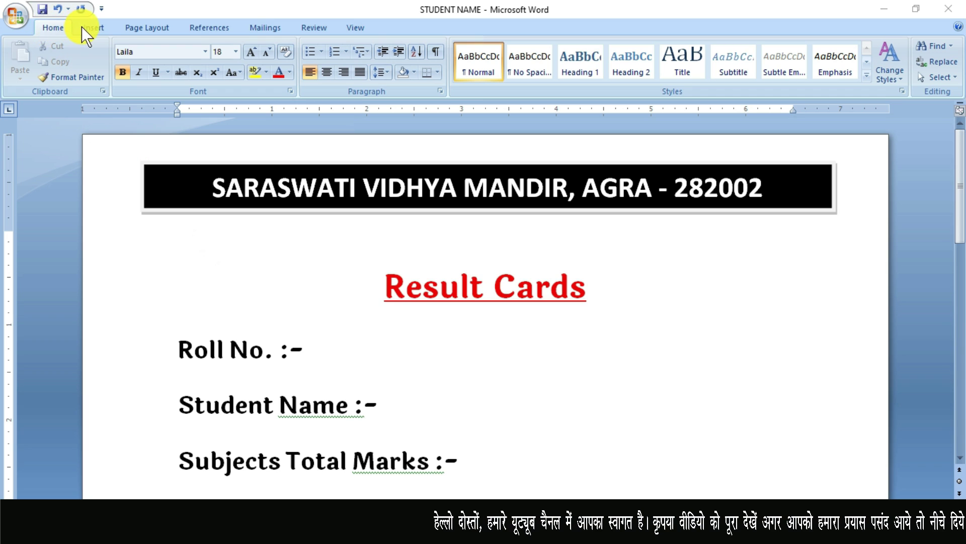
# - Look through the Insert, Page Layout, References, Mailings, Review and View tabs, ending on Home
pyautogui.click(97, 29)
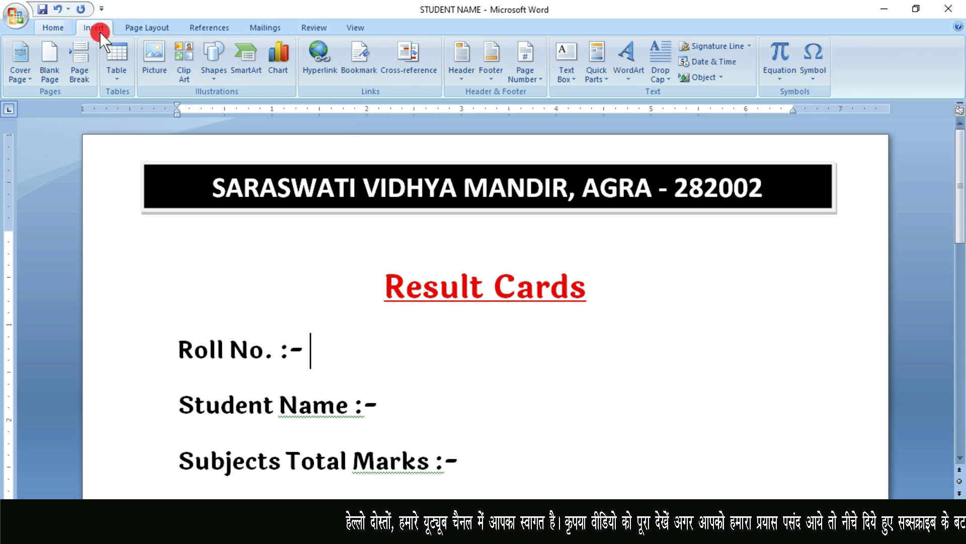
pyautogui.click(146, 27)
pyautogui.click(207, 28)
pyautogui.click(265, 27)
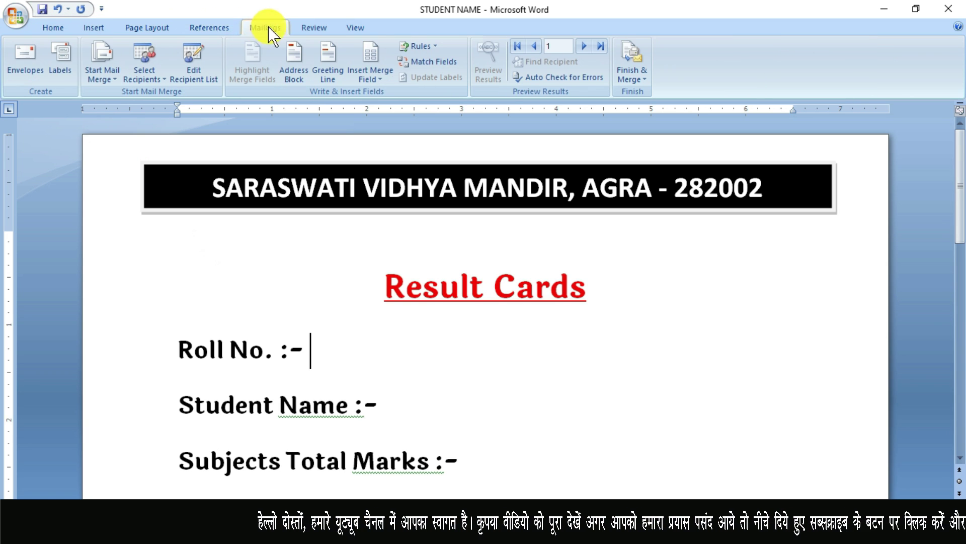
pyautogui.click(302, 27)
pyautogui.click(355, 26)
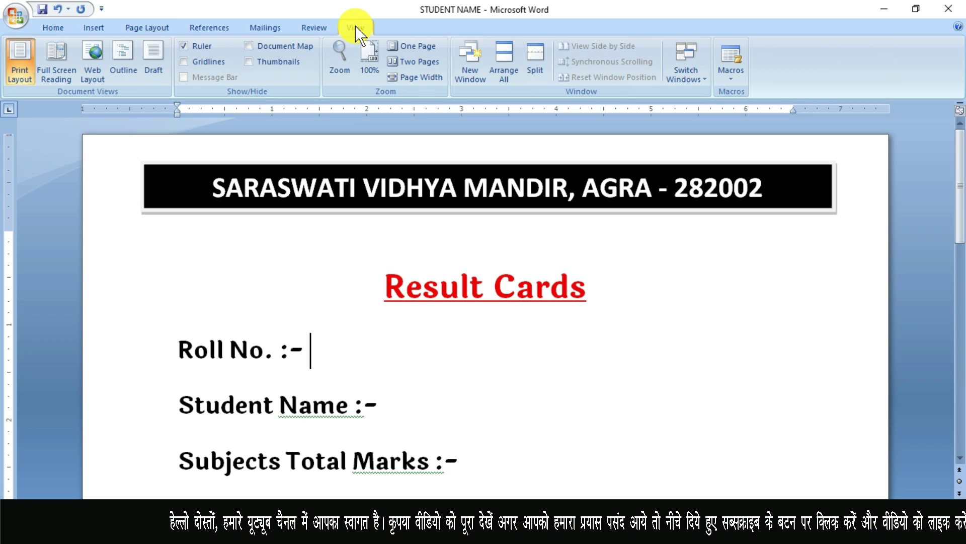
pyautogui.click(68, 30)
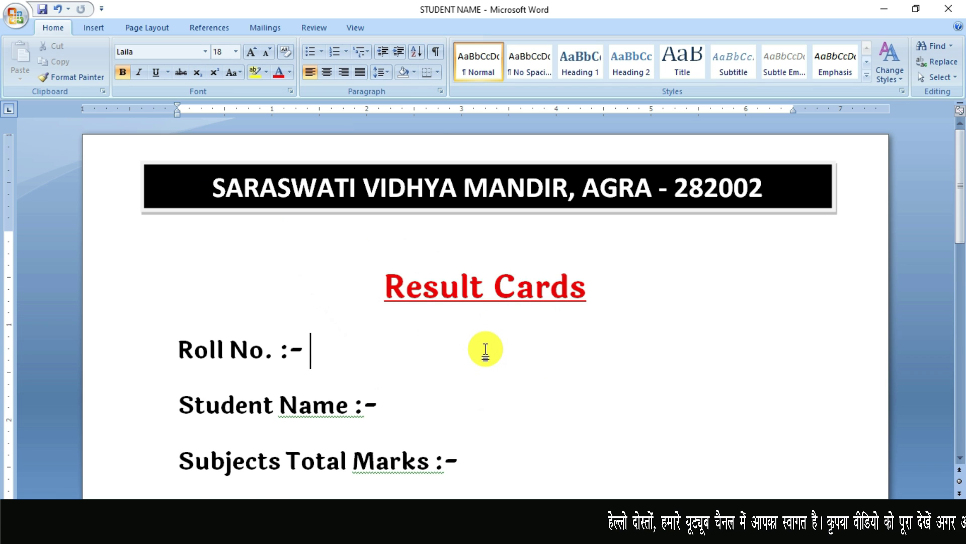
# - Switch to the Excel GRADE workbook and select the student marks table A1:J11
pyautogui.scroll(-3, 486, 349)
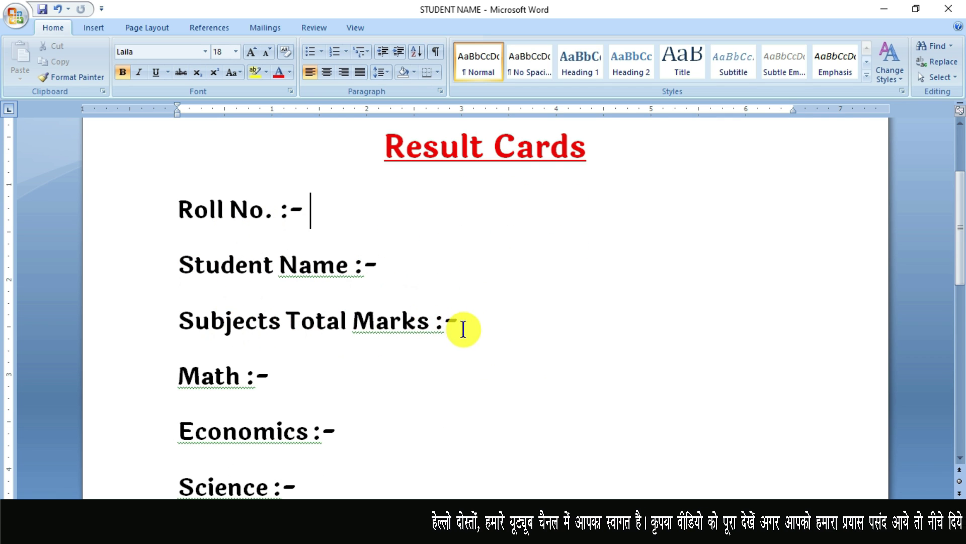
pyautogui.scroll(-2, 490, 347)
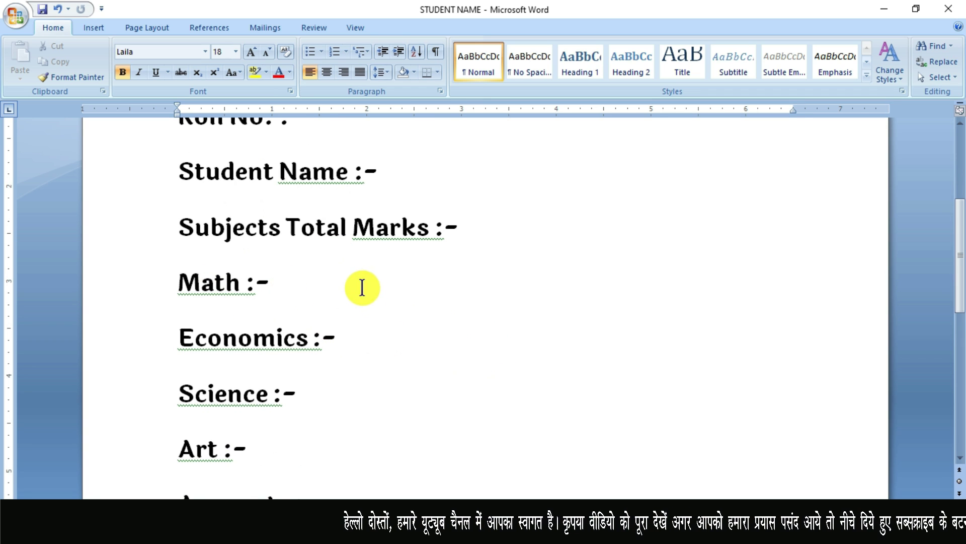
pyautogui.scroll(-2, 363, 288)
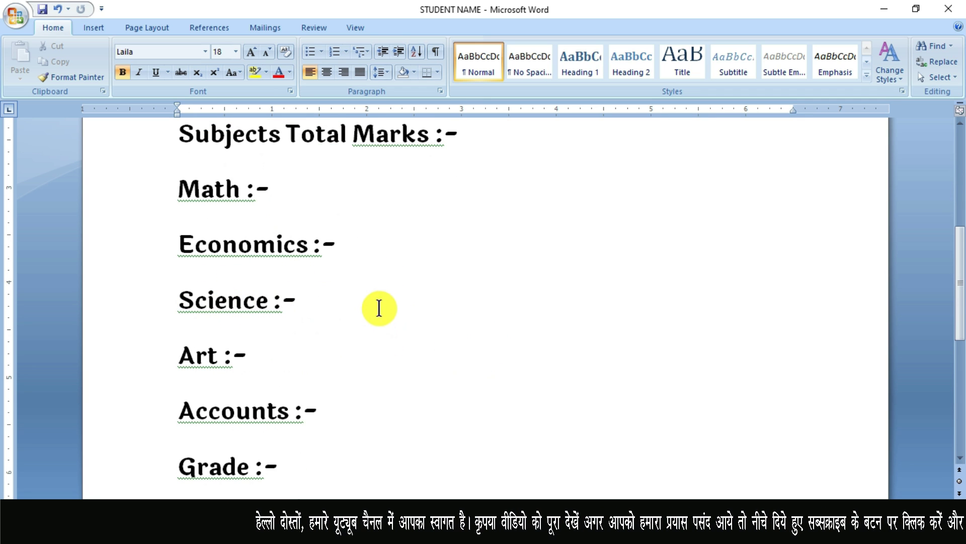
pyautogui.scroll(-1, 379, 308)
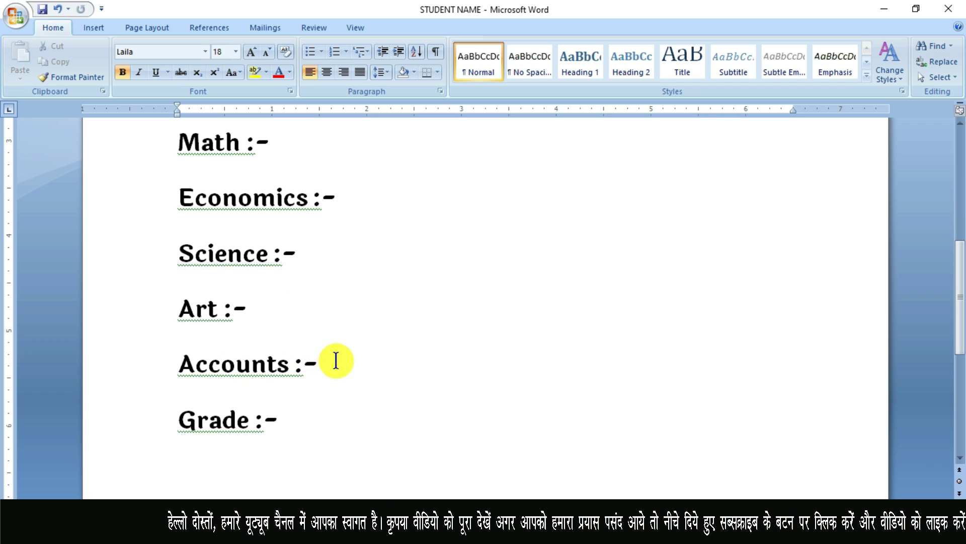
pyautogui.scroll(2, 393, 421)
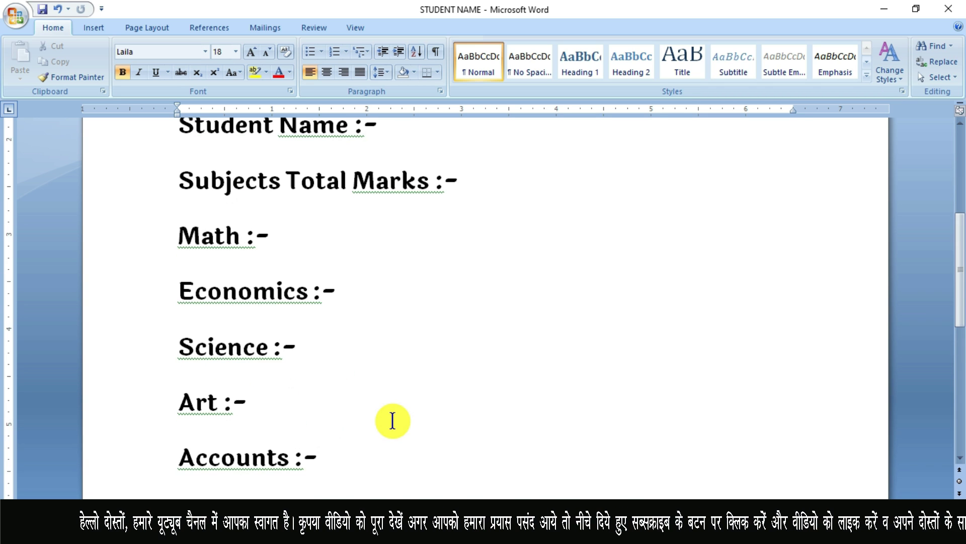
pyautogui.scroll(-7, 393, 421)
pyautogui.scroll(-1, 393, 418)
pyautogui.scroll(6, 393, 418)
pyautogui.scroll(4, 393, 418)
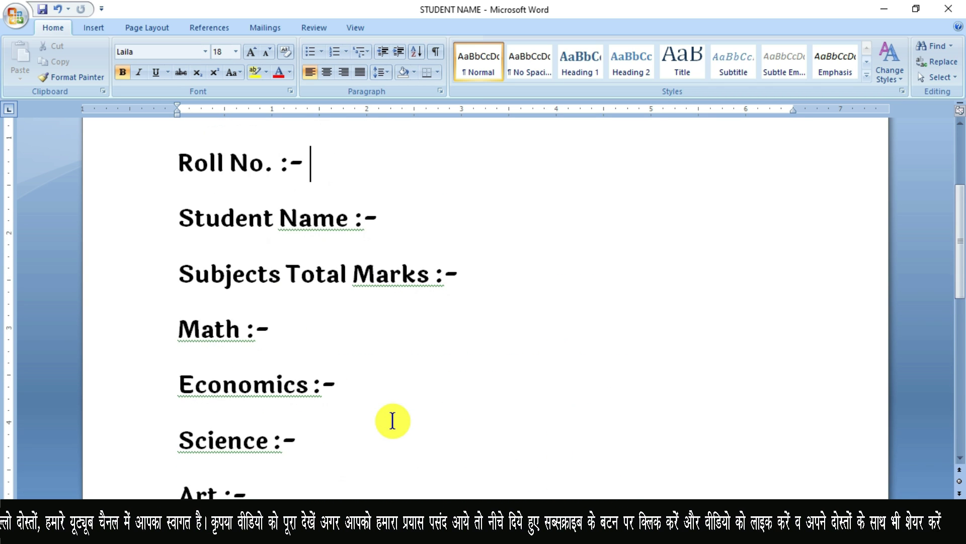
pyautogui.scroll(4, 393, 421)
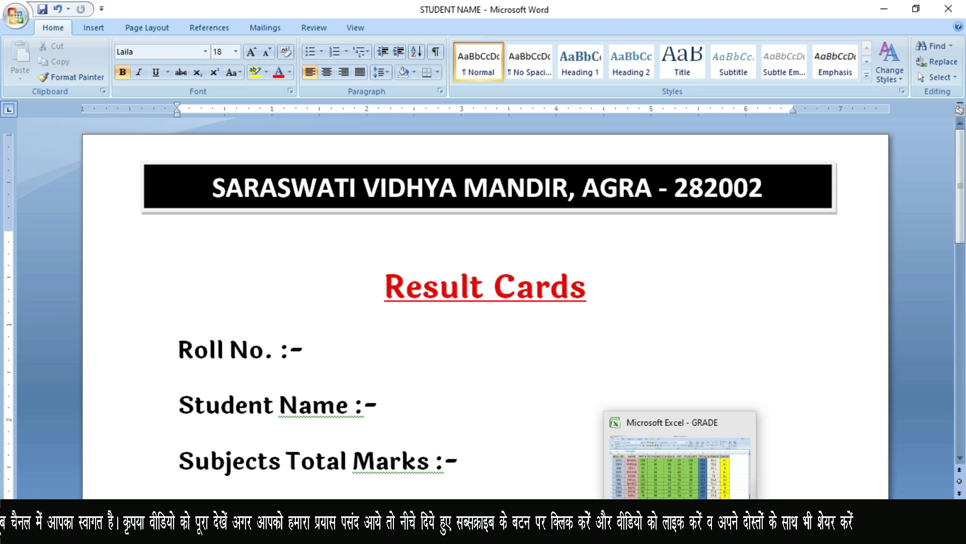
pyautogui.click(699, 484)
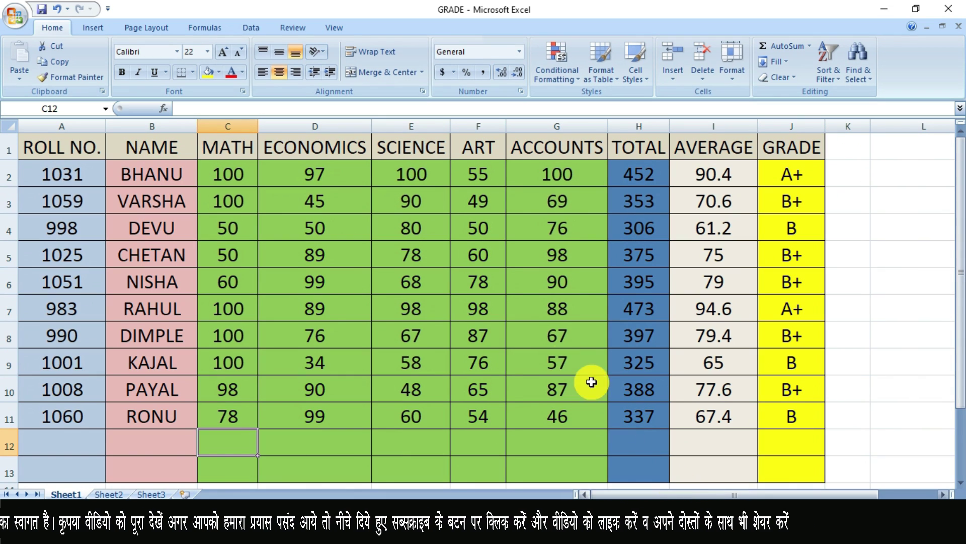
pyautogui.click(445, 328)
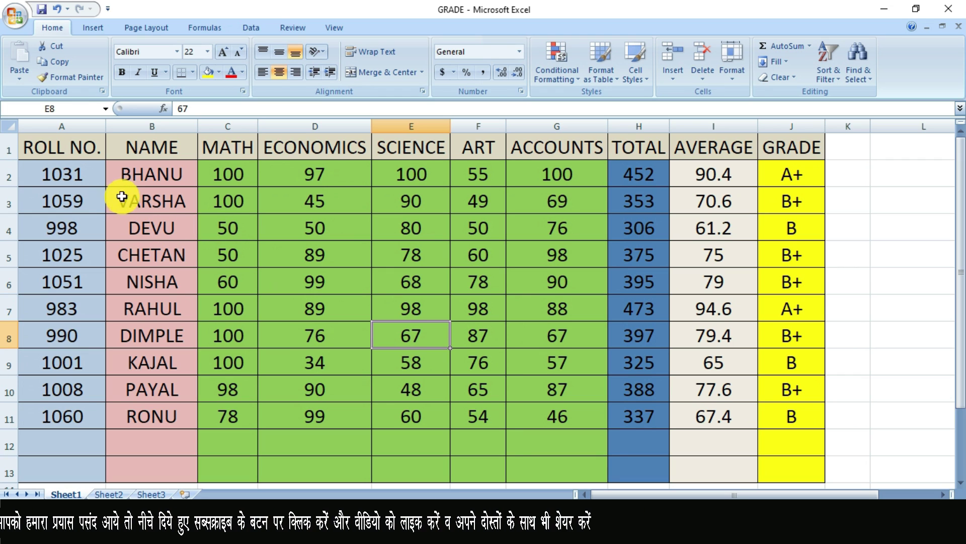
pyautogui.moveTo(70, 145)
pyautogui.mouseDown()
pyautogui.moveTo(248, 247)
pyautogui.moveTo(765, 421)
pyautogui.mouseUp()
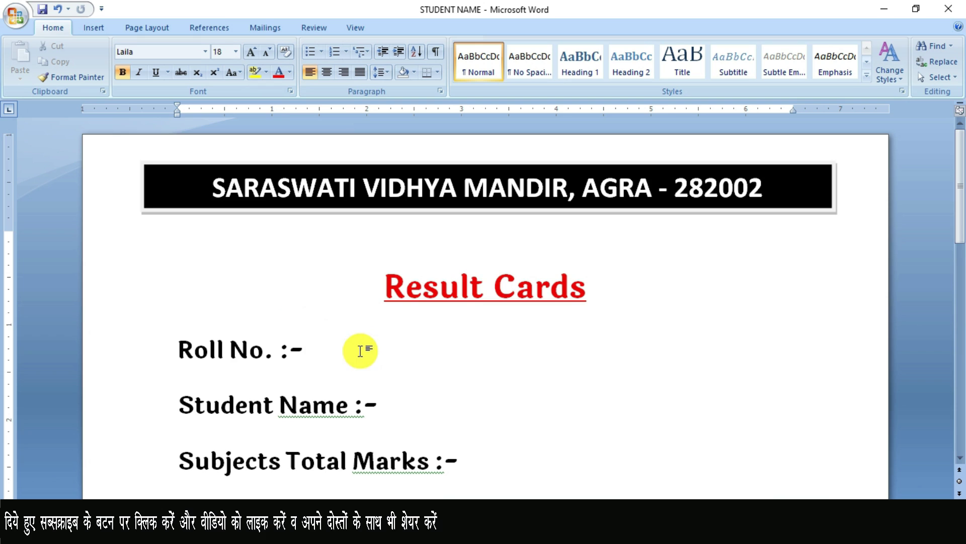
# - On Mailings, try Select Recipients > Type New List, then cancel the New Address List dialog
pyautogui.click(361, 350)
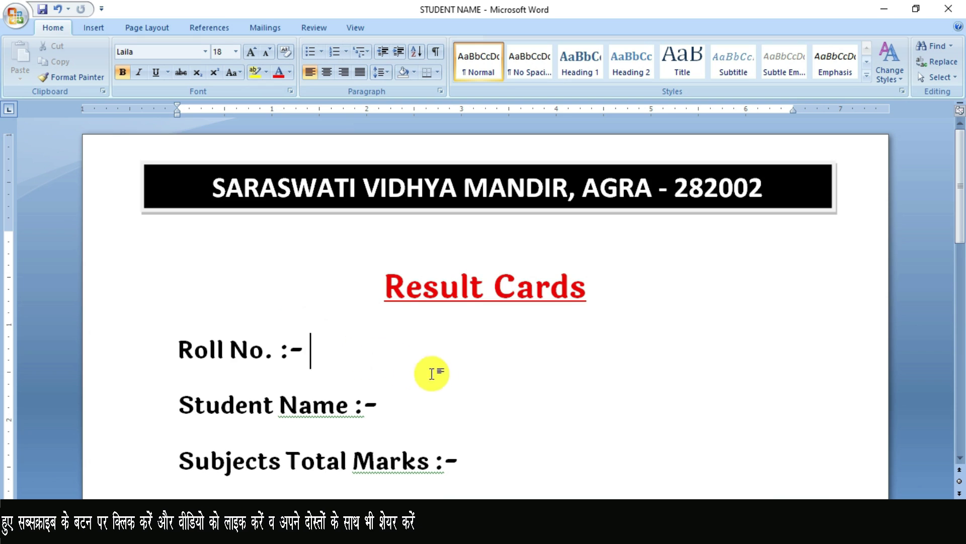
pyautogui.scroll(-3, 443, 378)
pyautogui.scroll(3, 452, 381)
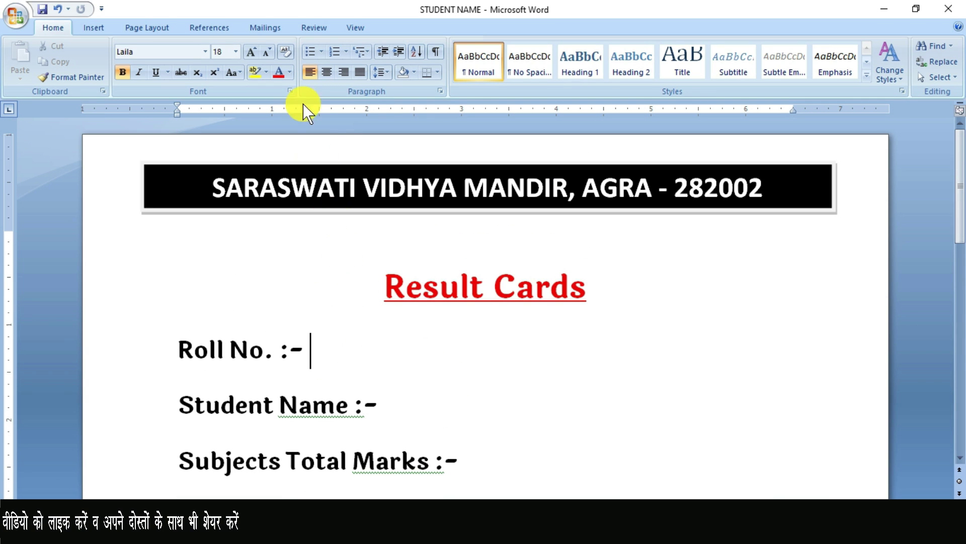
pyautogui.click(275, 28)
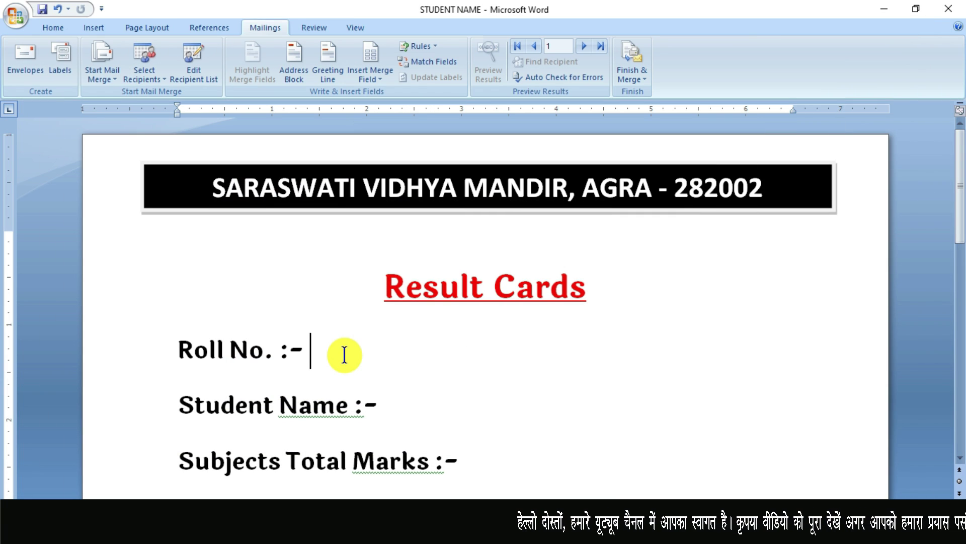
pyautogui.click(146, 84)
pyautogui.click(160, 95)
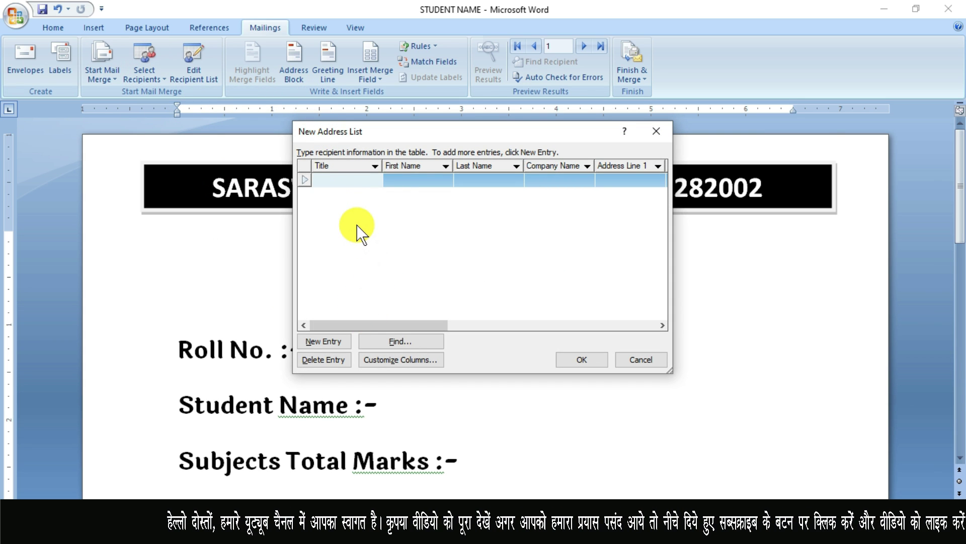
pyautogui.click(625, 360)
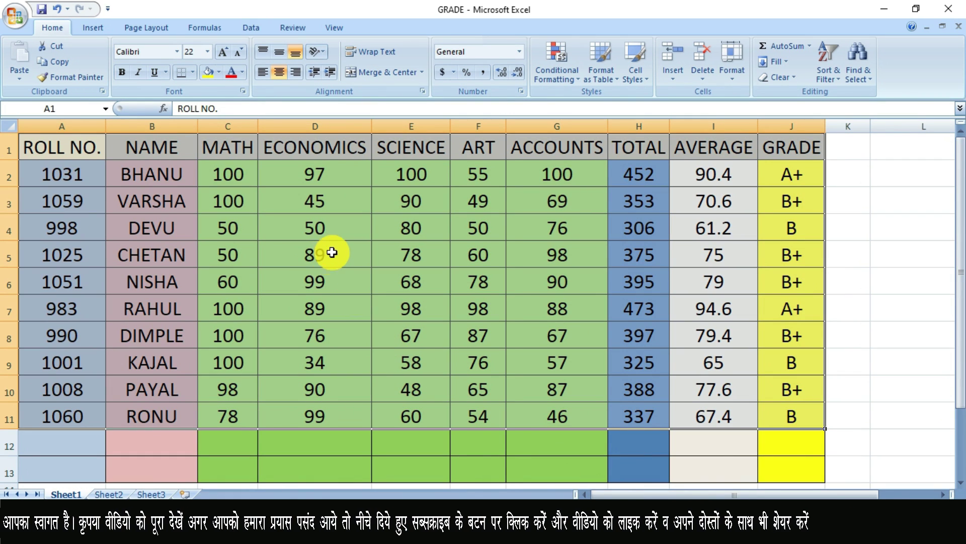
pyautogui.click(330, 245)
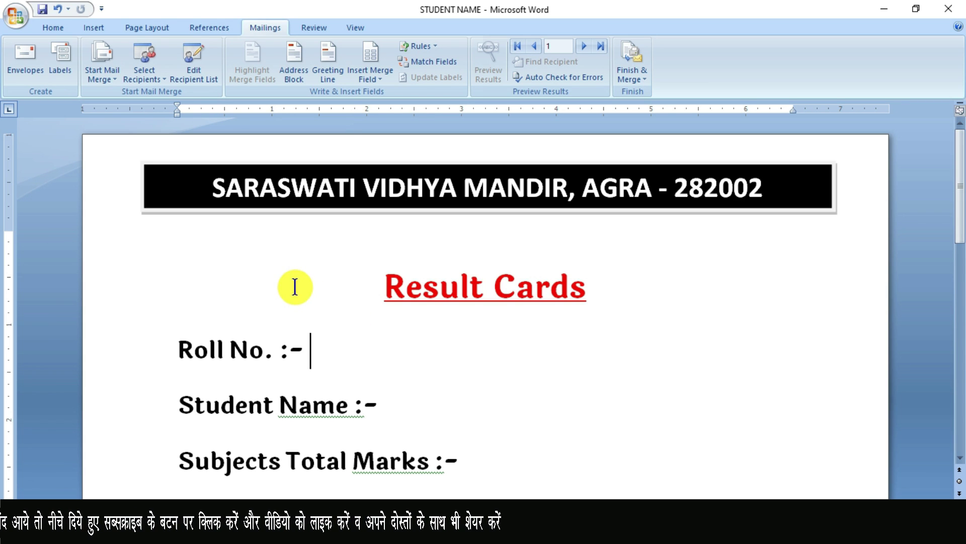
# - Use Existing List to open the GRADE workbook from the Desktop as the recipient list
pyautogui.click(147, 76)
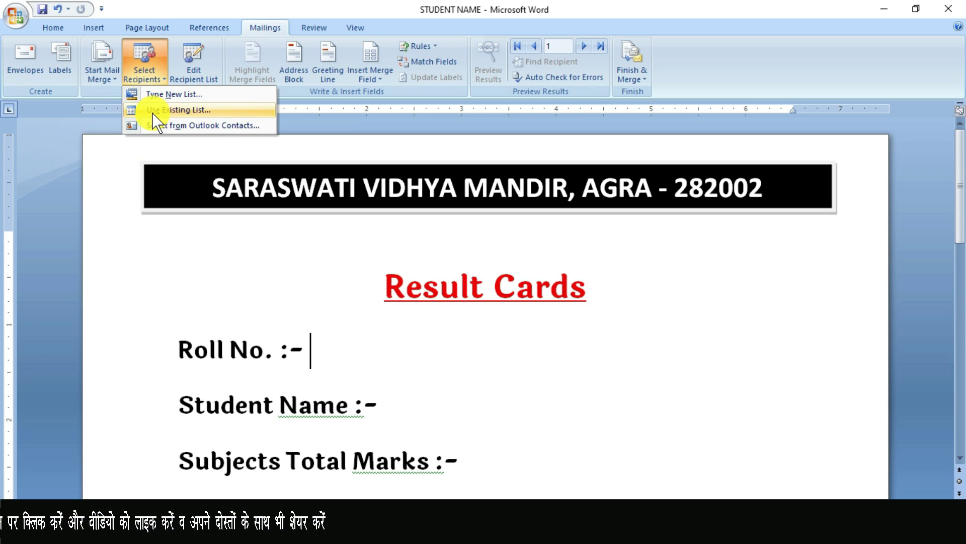
pyautogui.click(171, 111)
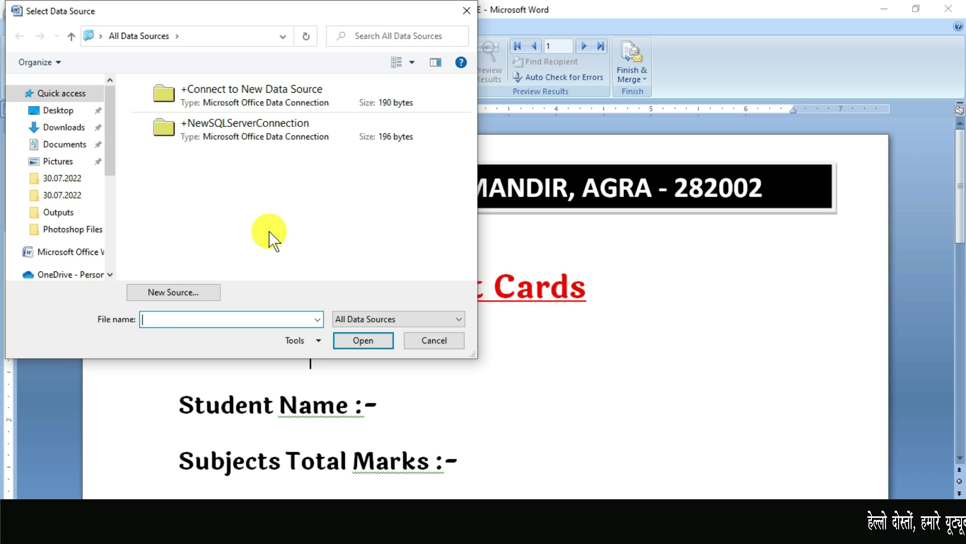
pyautogui.click(422, 341)
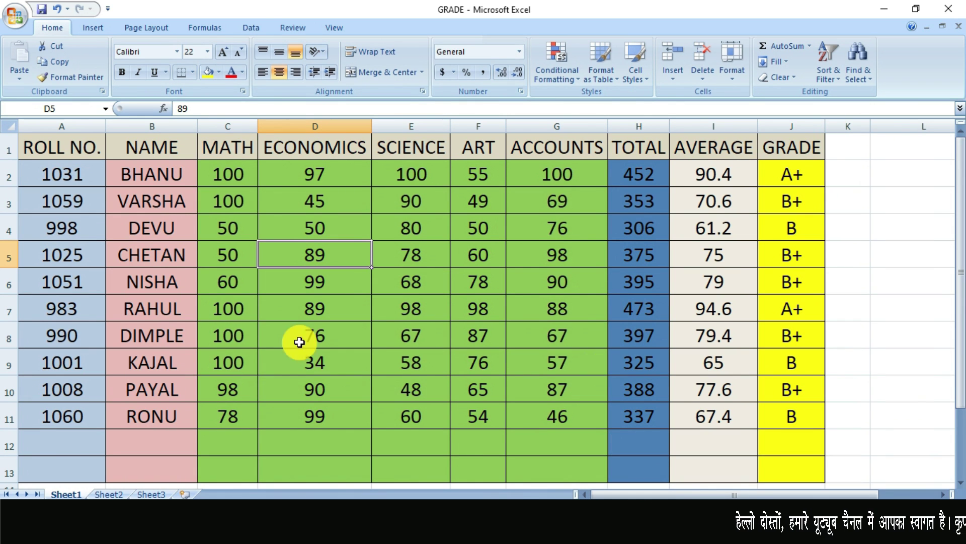
pyautogui.click(378, 334)
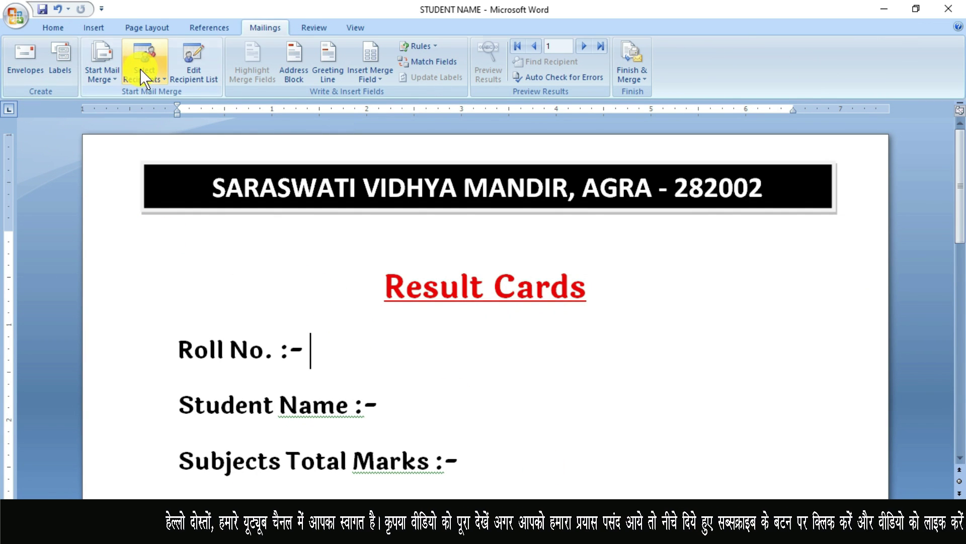
pyautogui.click(154, 76)
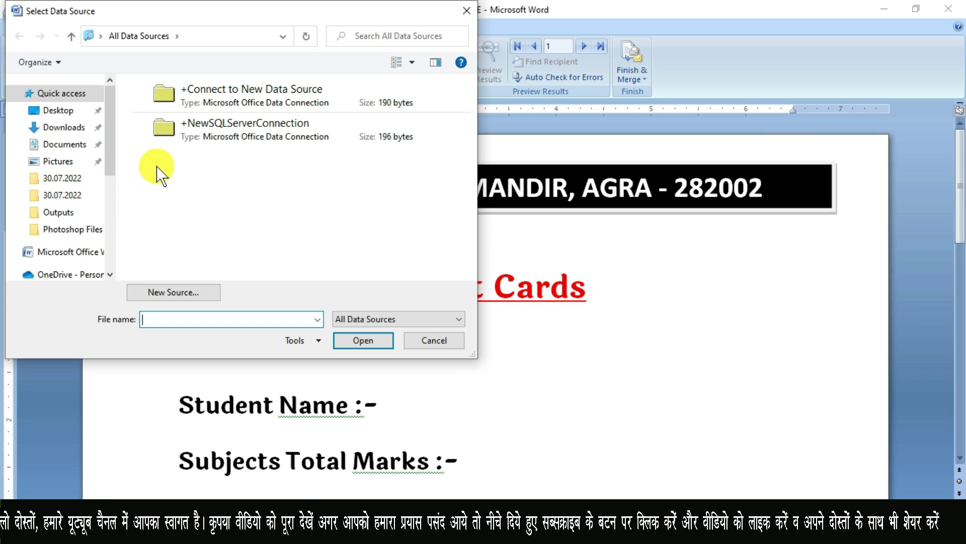
pyautogui.click(58, 110)
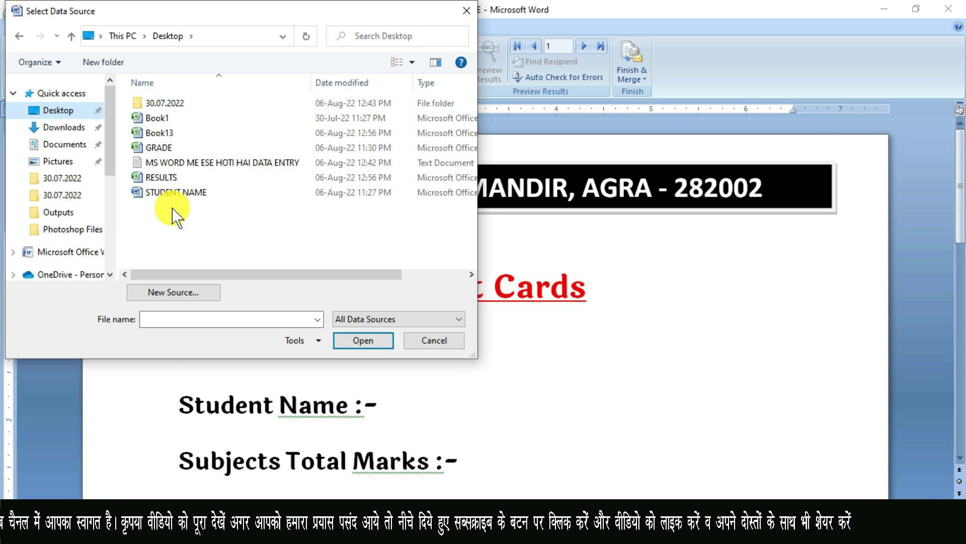
pyautogui.click(165, 146)
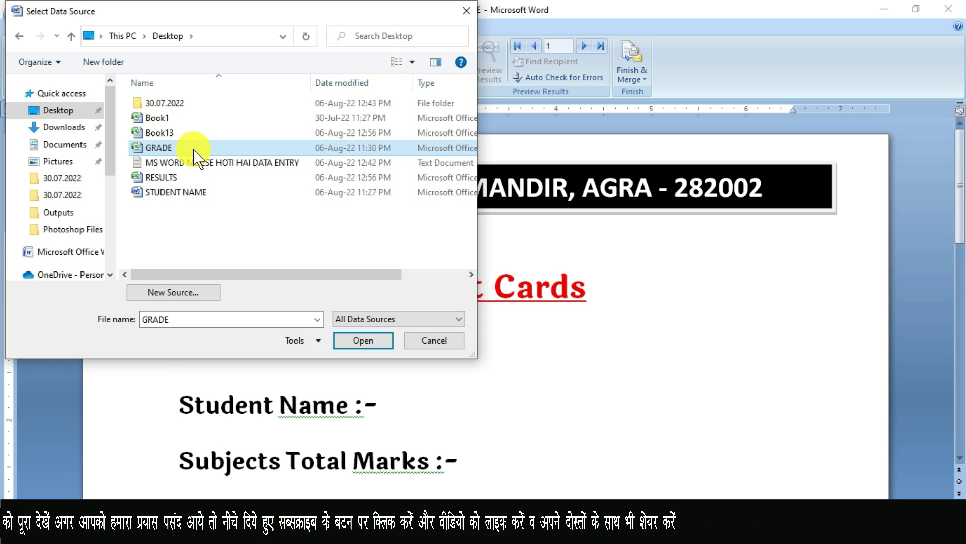
pyautogui.click(358, 343)
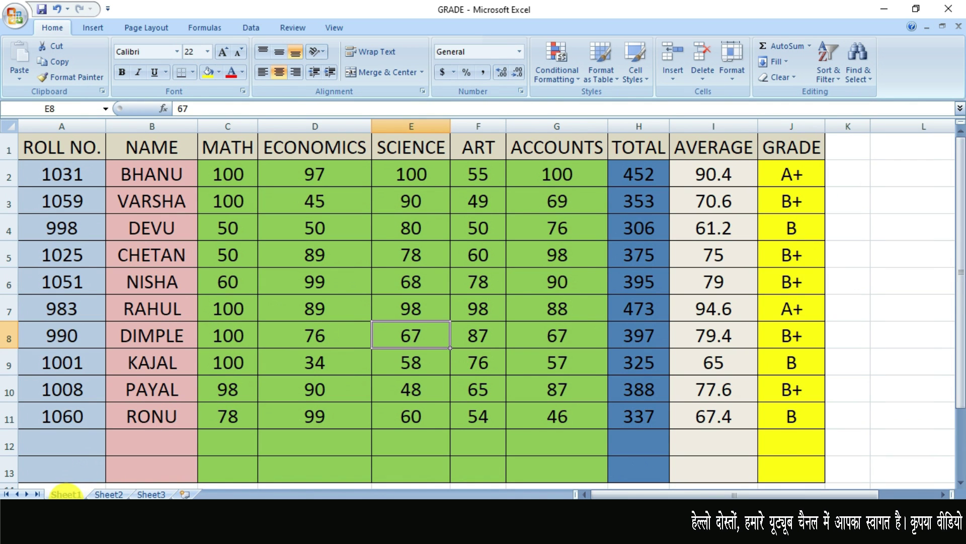
pyautogui.click(166, 329)
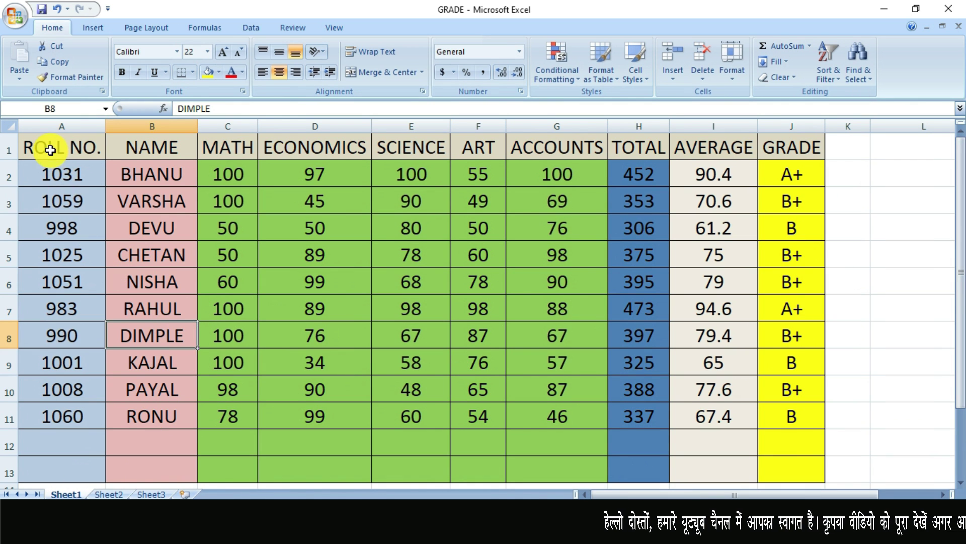
pyautogui.moveTo(47, 146); pyautogui.dragTo(770, 147)
pyautogui.click(604, 259)
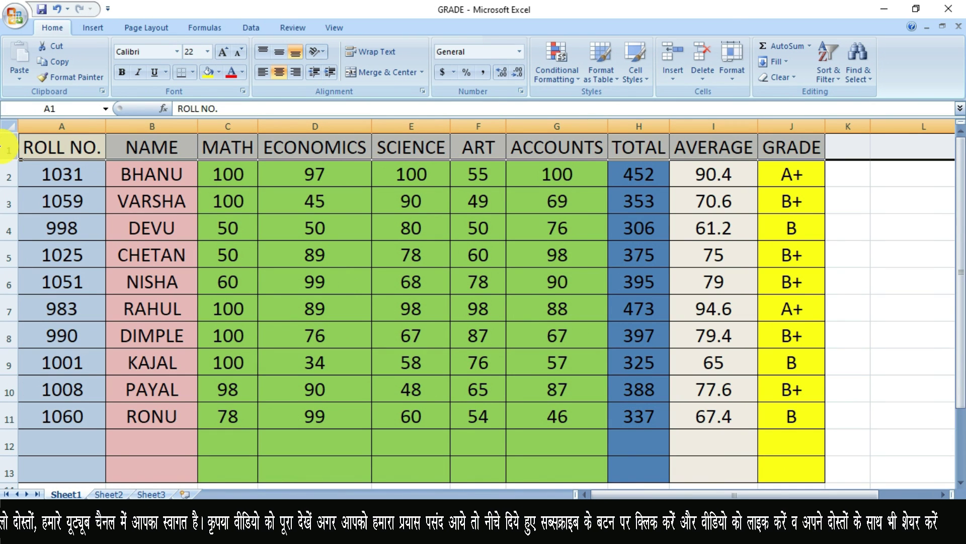
pyautogui.click(39, 146)
pyautogui.click(130, 146)
pyautogui.click(228, 147)
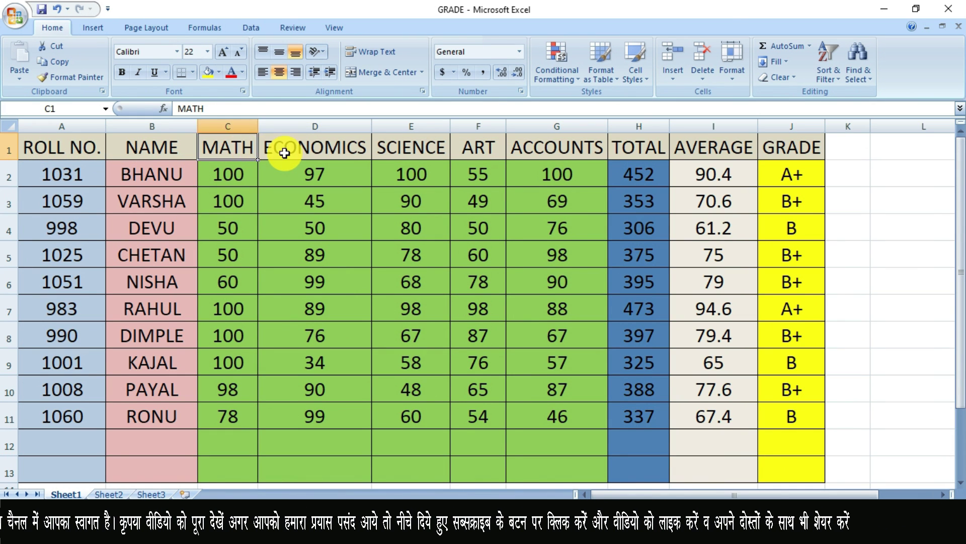
pyautogui.click(433, 152)
pyautogui.click(478, 149)
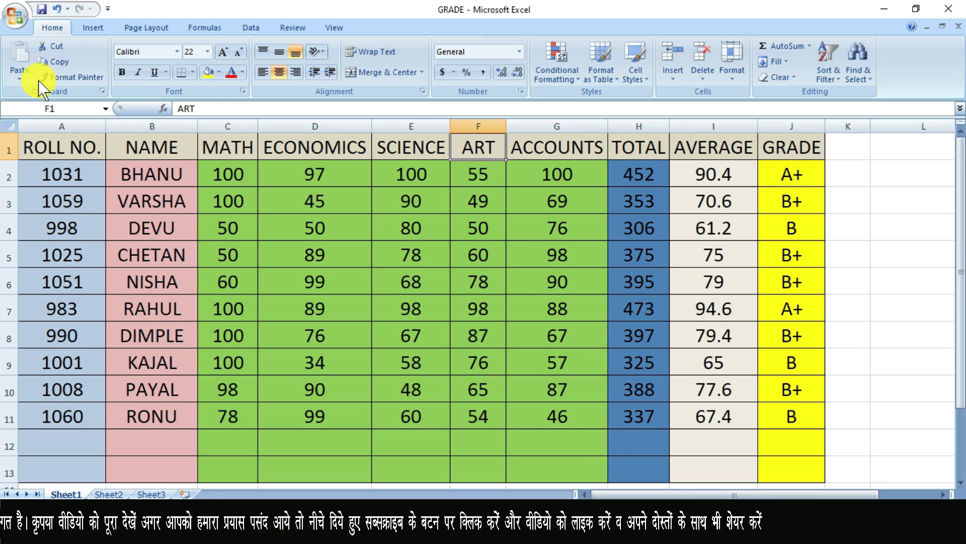
pyautogui.click(8, 150)
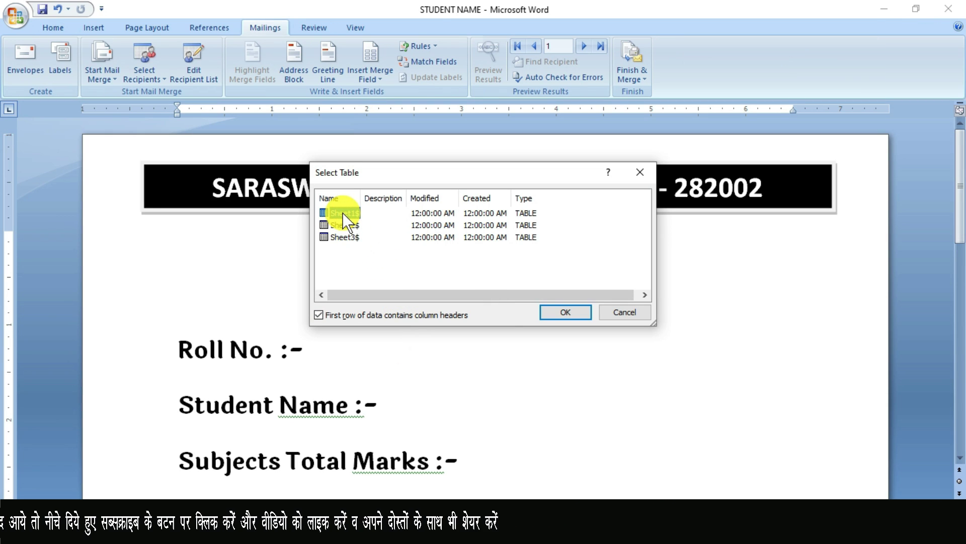
# - Confirm Sheet1$ as the data table, with the first row used as column headers
pyautogui.click(562, 312)
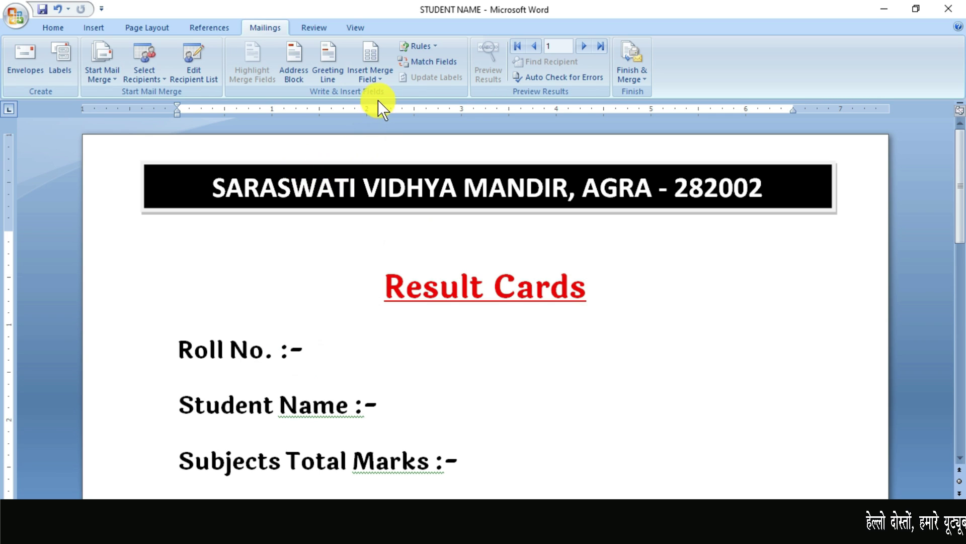
# - Insert the «ROLL_NO» and «NAME» merge fields after Roll No. and Student Name
pyautogui.click(376, 80)
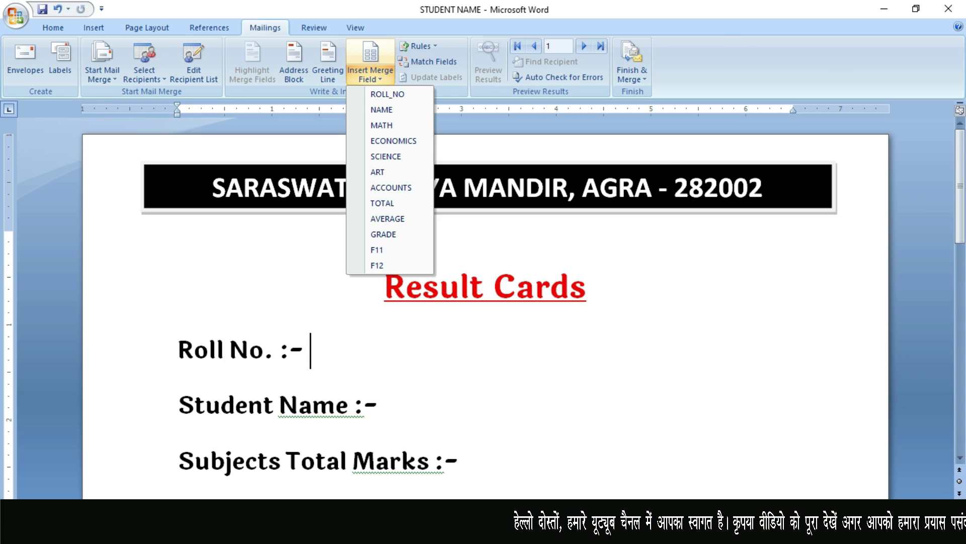
pyautogui.hotkey('alt', 'Tab')
pyautogui.hotkey('alt', 'Tab')
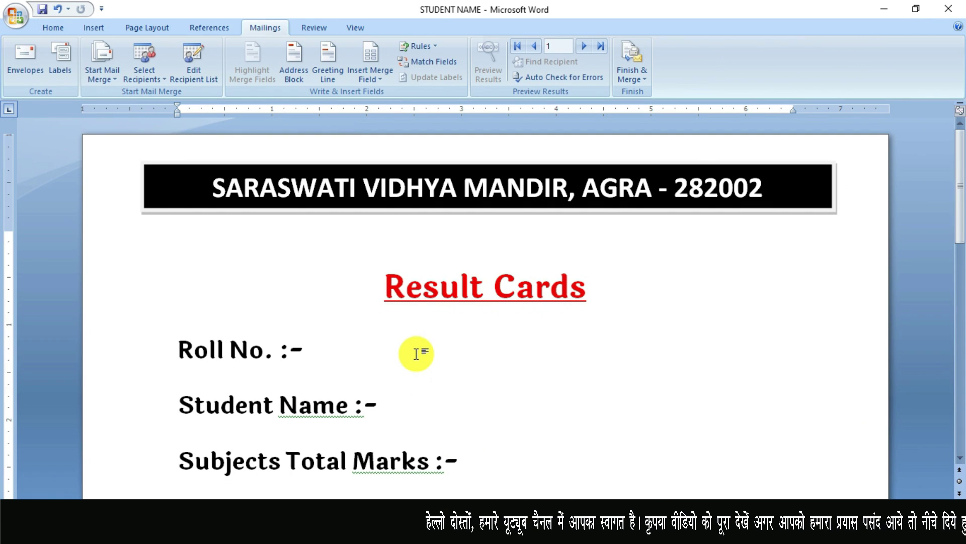
pyautogui.click(417, 354)
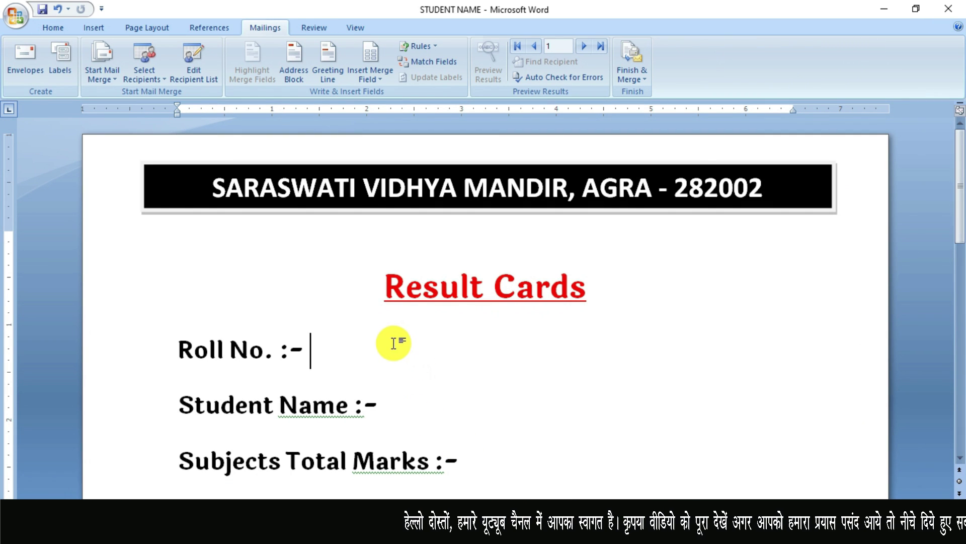
pyautogui.click(373, 83)
pyautogui.click(370, 356)
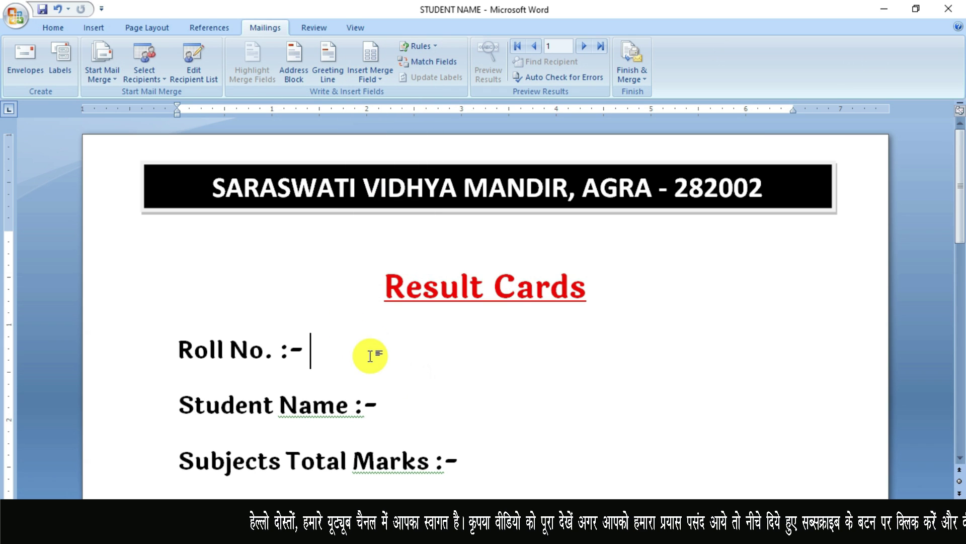
pyautogui.scroll(-1, 370, 356)
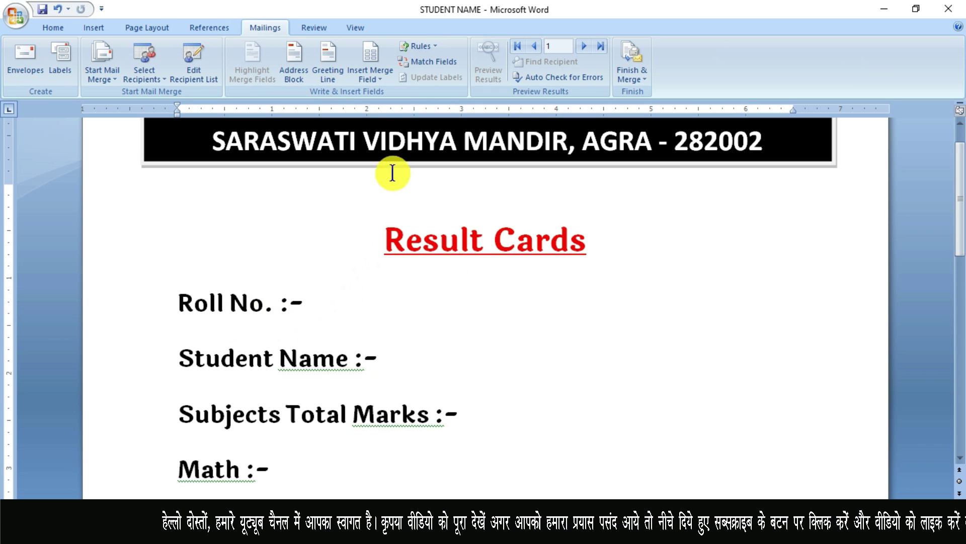
pyautogui.click(376, 77)
pyautogui.click(378, 93)
pyautogui.press('Down')
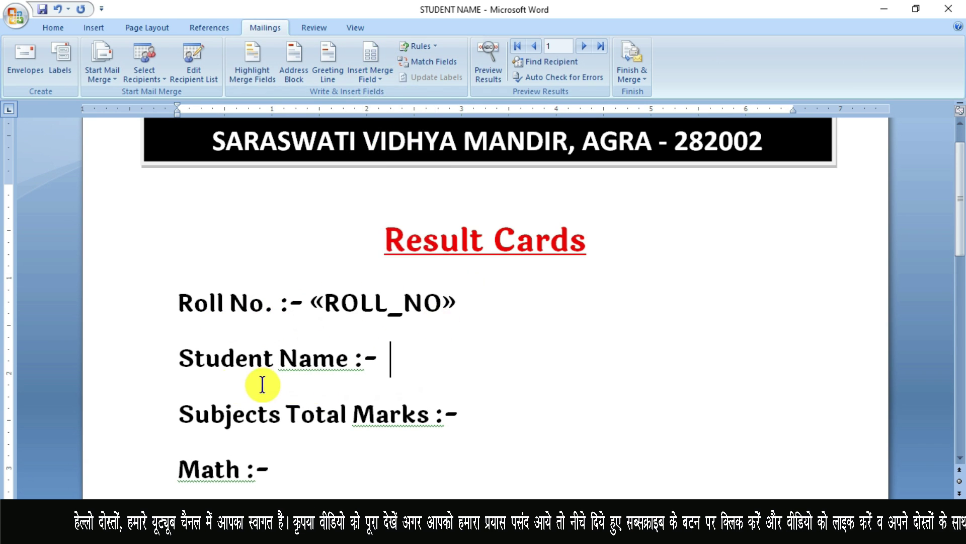
pyautogui.click(387, 77)
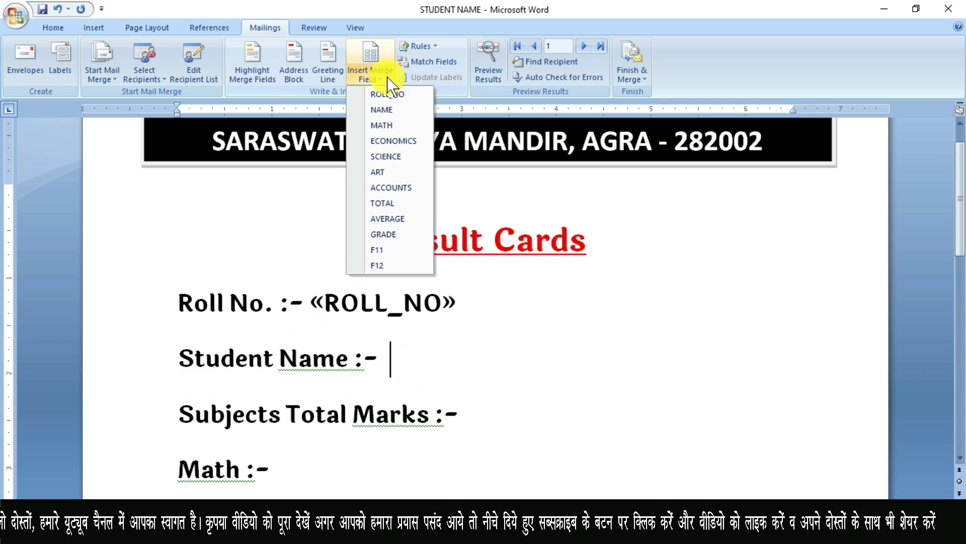
pyautogui.click(381, 109)
# - Insert «TOTAL», «MATH» and «ECONOMICS» after Subjects Total Marks, Math and Economics
pyautogui.scroll(-3, 227, 275)
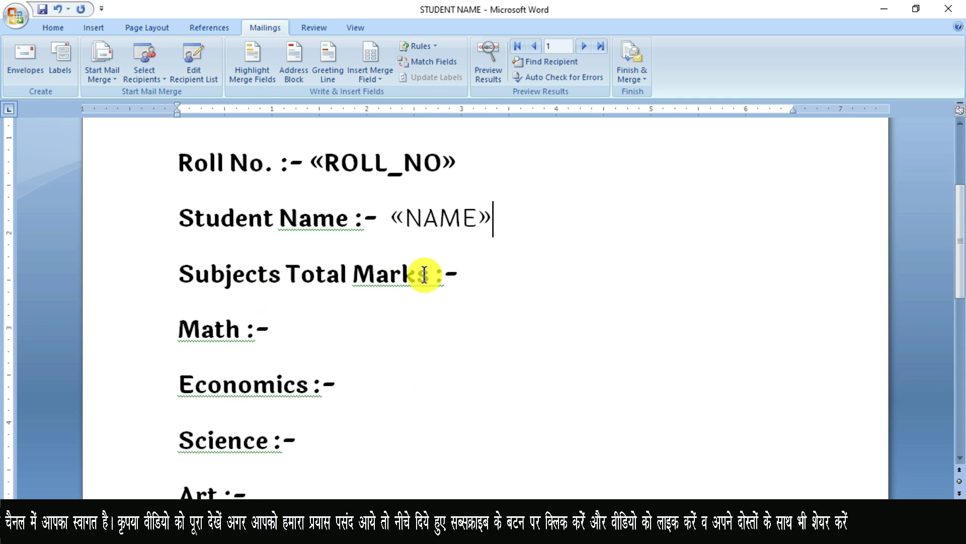
pyautogui.click(483, 276)
pyautogui.click(386, 77)
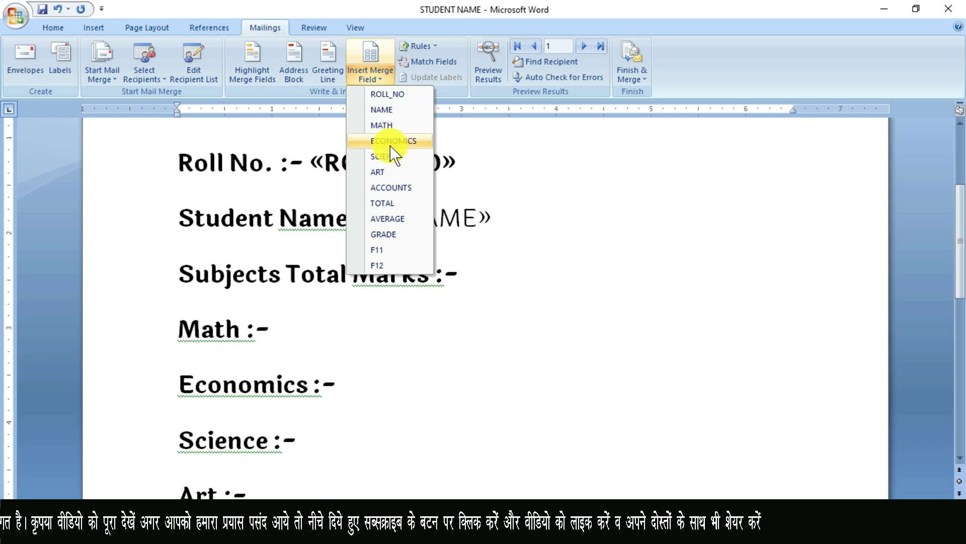
pyautogui.click(393, 202)
pyautogui.click(403, 332)
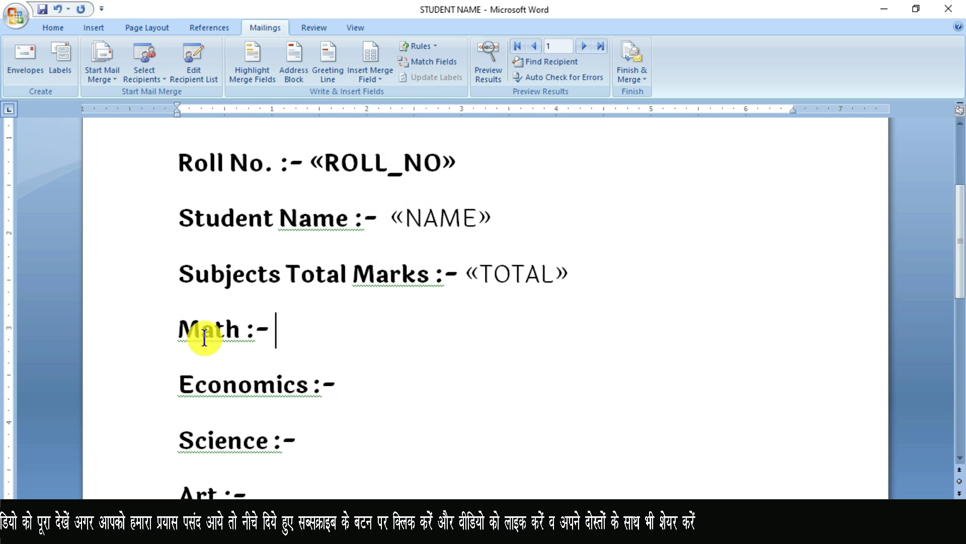
pyautogui.click(367, 77)
pyautogui.click(385, 125)
pyautogui.click(369, 80)
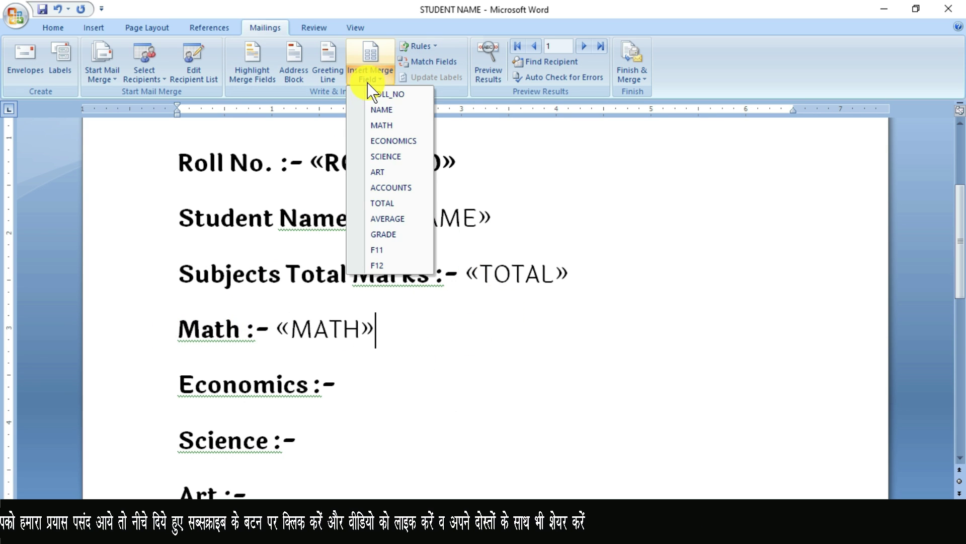
pyautogui.click(377, 408)
pyautogui.click(381, 400)
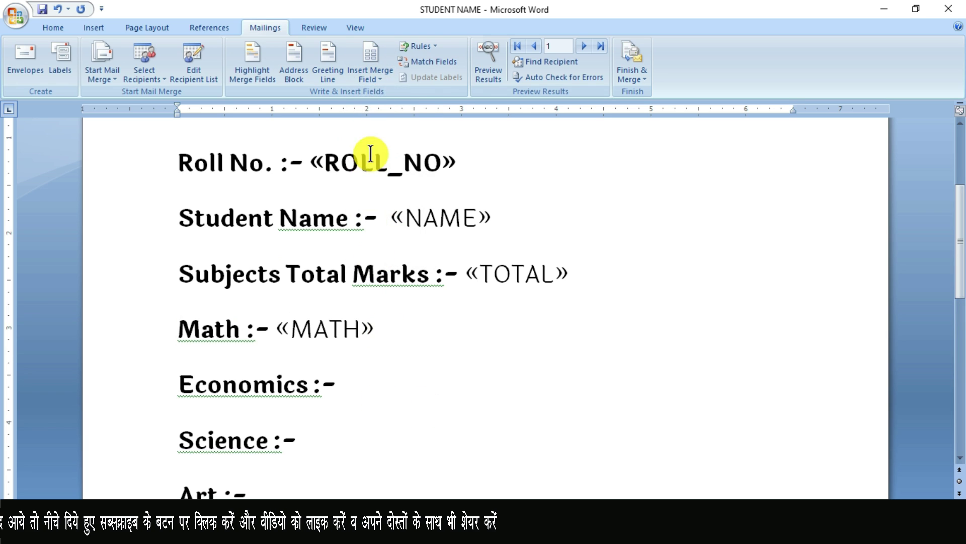
pyautogui.click(376, 74)
pyautogui.click(393, 140)
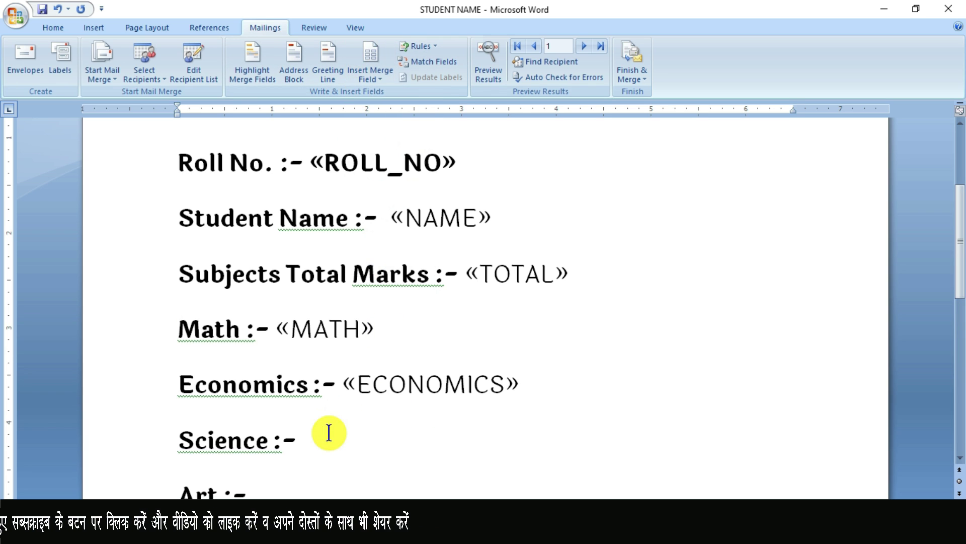
# - Insert «SCIENCE», «ART», «ACCOUNTS» and «GRADE» after their matching labels
pyautogui.click(373, 77)
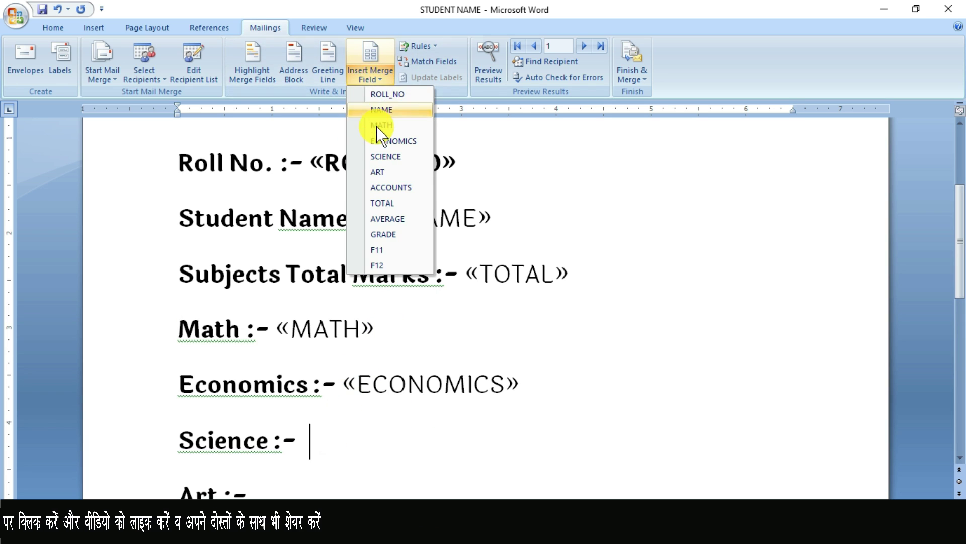
pyautogui.click(373, 157)
pyautogui.scroll(-2, 442, 360)
pyautogui.scroll(-3, 438, 358)
pyautogui.press('Down')
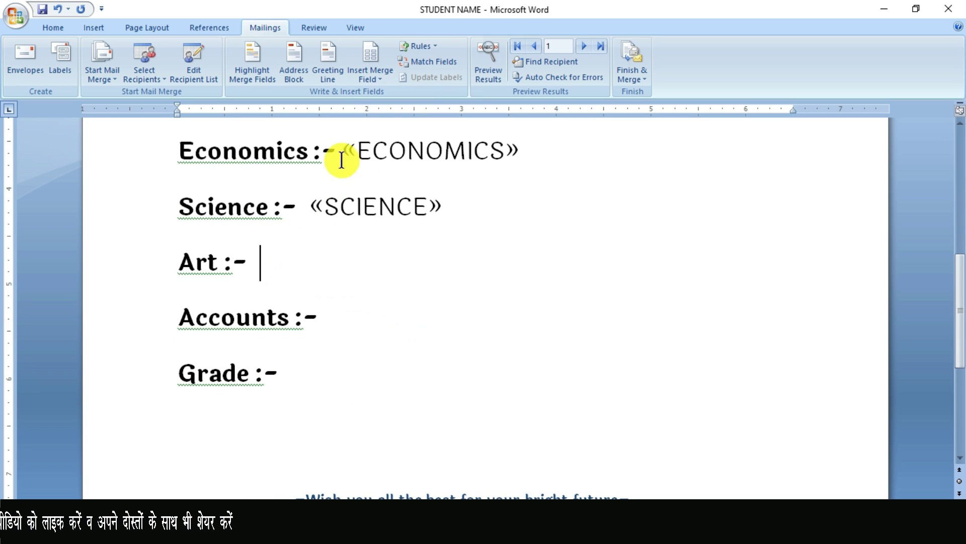
pyautogui.click(373, 80)
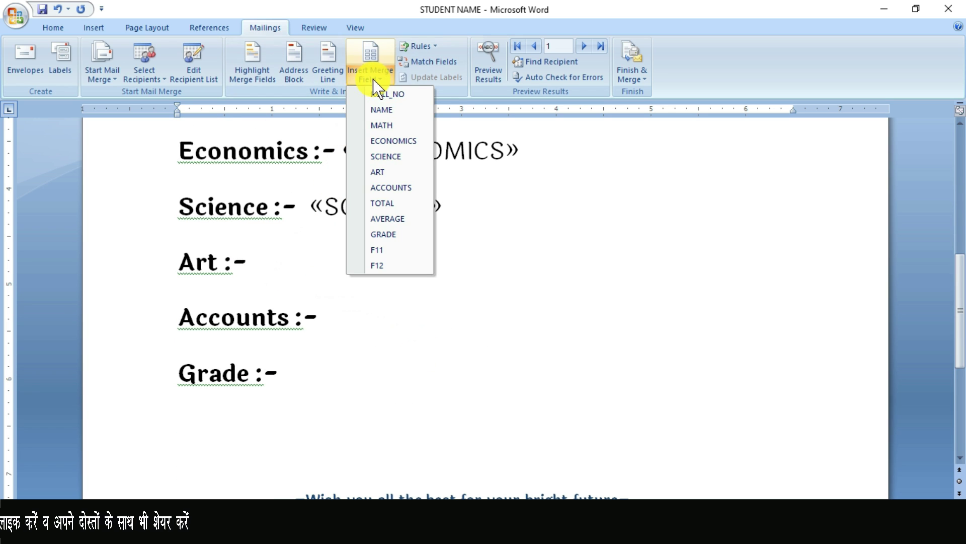
pyautogui.click(385, 171)
pyautogui.click(341, 323)
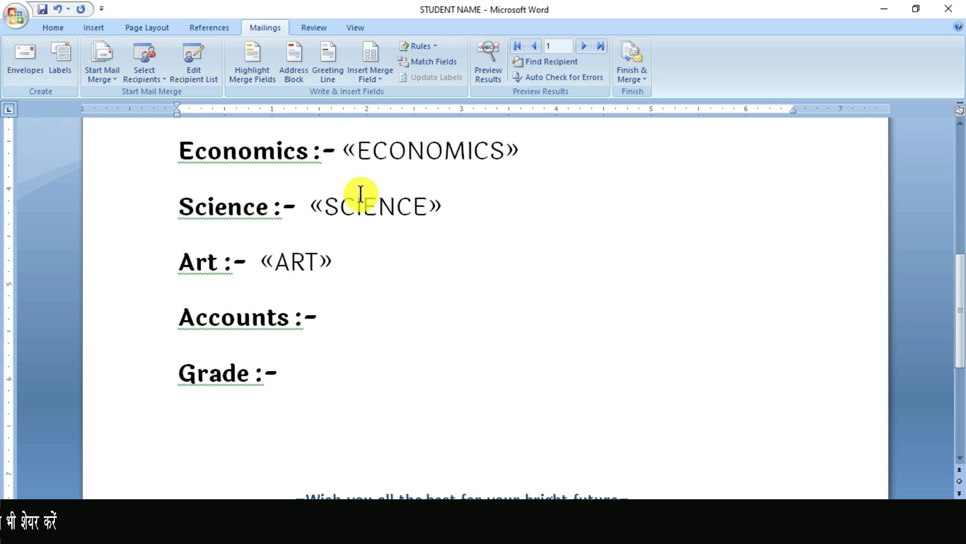
pyautogui.click(370, 80)
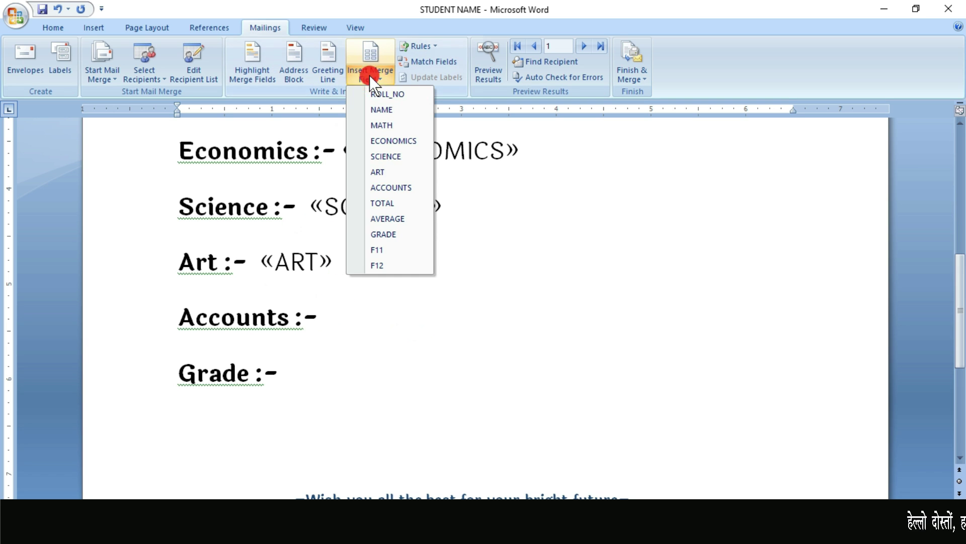
pyautogui.click(379, 190)
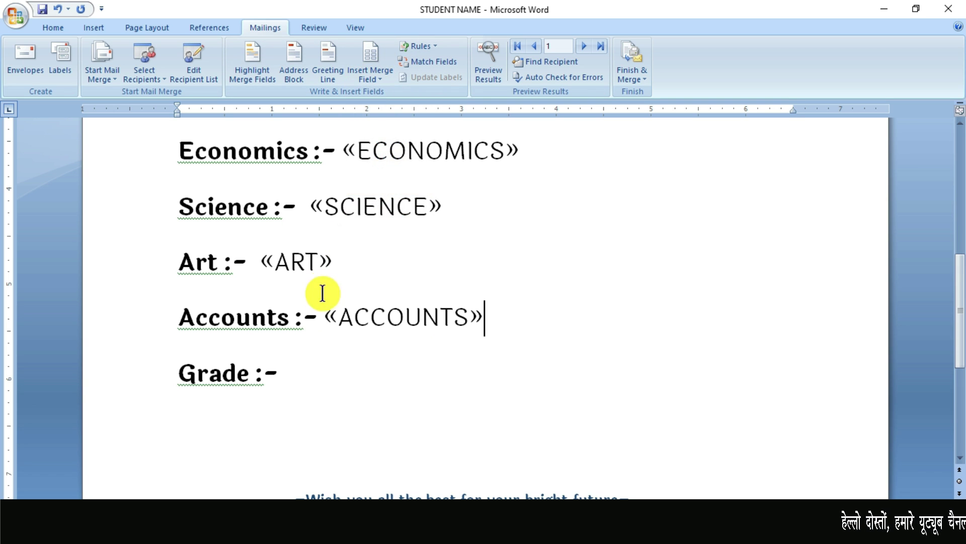
pyautogui.click(377, 76)
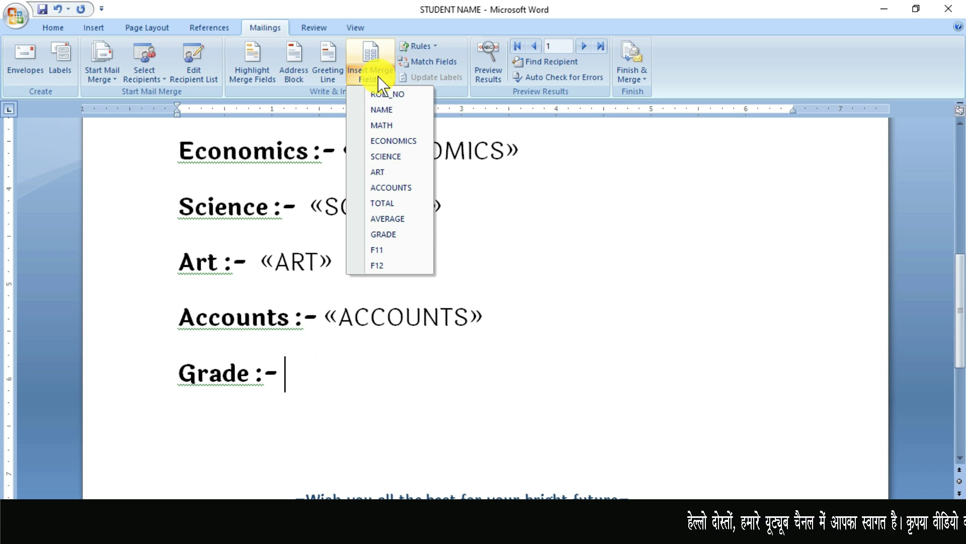
pyautogui.click(376, 234)
pyautogui.scroll(2, 425, 325)
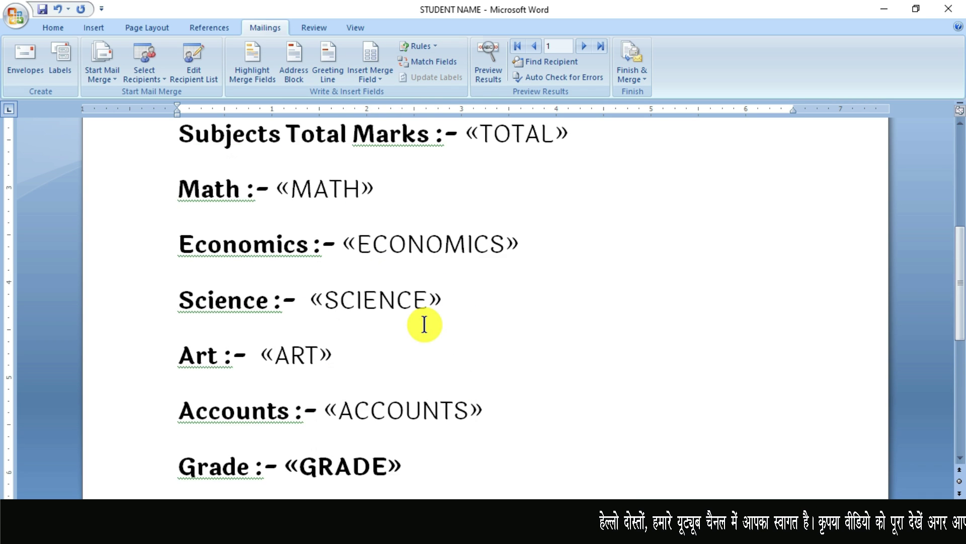
pyautogui.scroll(4, 424, 325)
pyautogui.scroll(2, 426, 323)
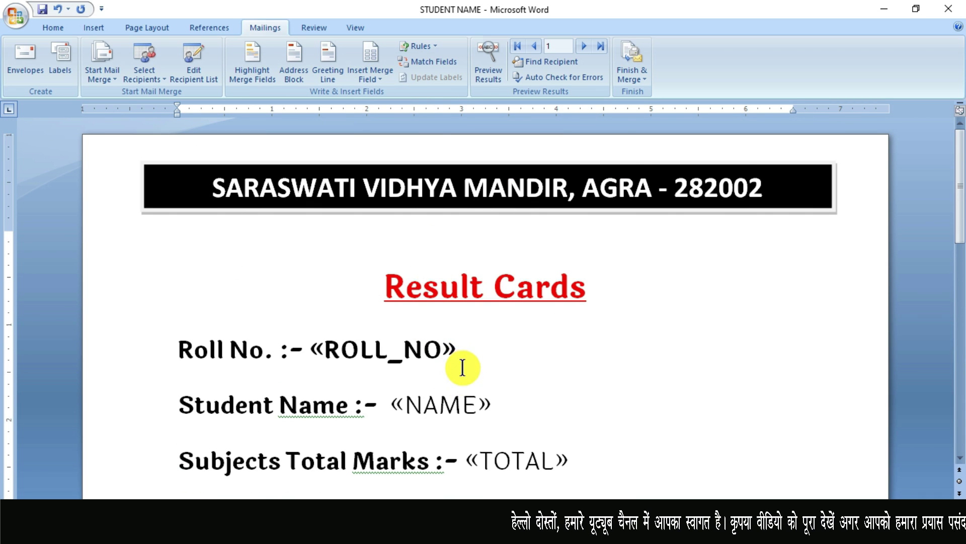
# - Deselect the «GRADE» field and scroll the template to verify fields «ROLL_NO» through «GRADE»
pyautogui.scroll(-1, 462, 367)
pyautogui.moveTo(312, 301); pyautogui.dragTo(482, 330)
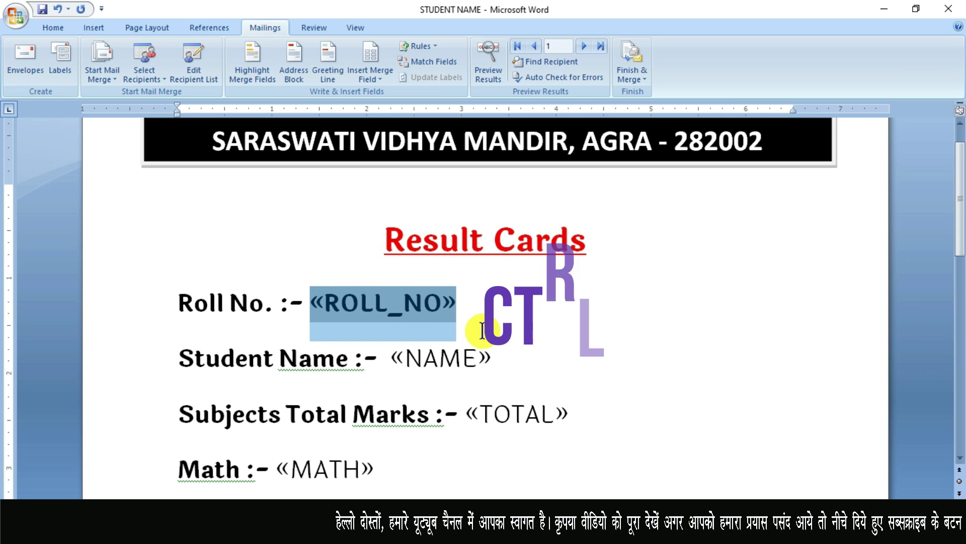
pyautogui.moveTo(410, 326); pyautogui.dragTo(301, 326)
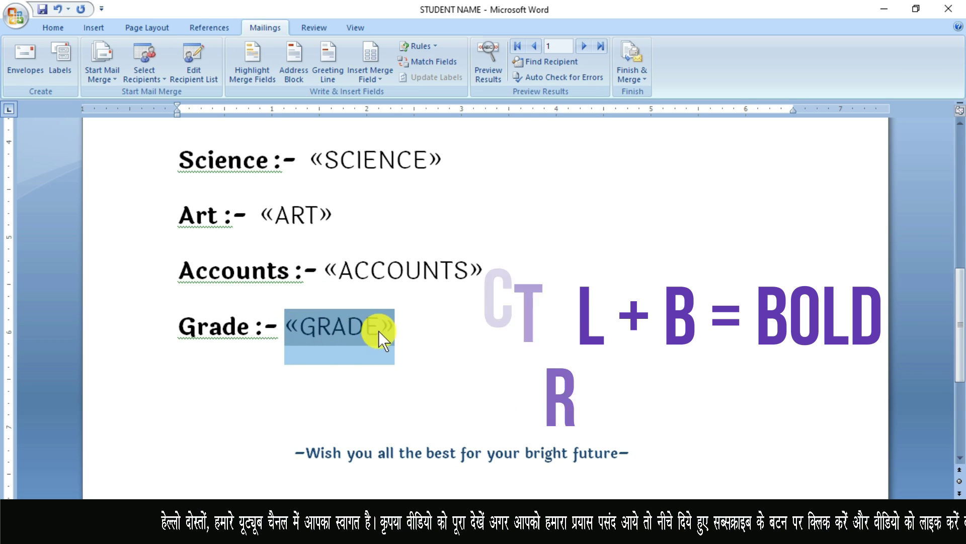
pyautogui.click(402, 330)
pyautogui.scroll(3, 399, 341)
pyautogui.scroll(3, 400, 345)
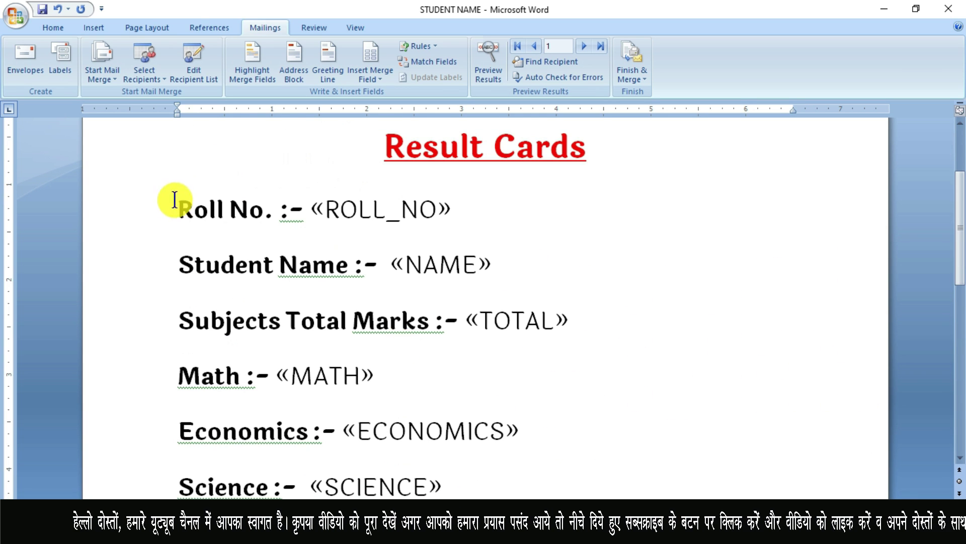
pyautogui.scroll(-2, 473, 338)
pyautogui.scroll(1, 472, 338)
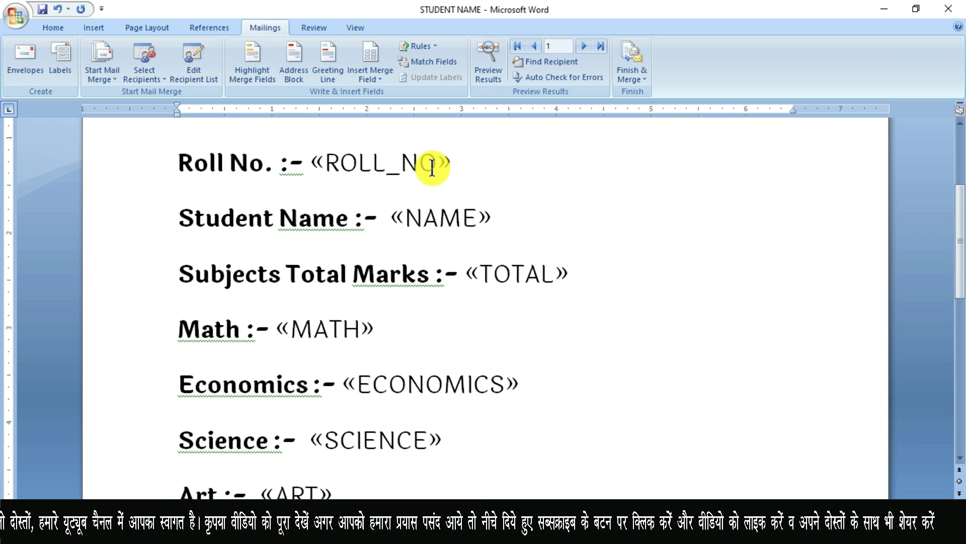
pyautogui.scroll(-2, 478, 330)
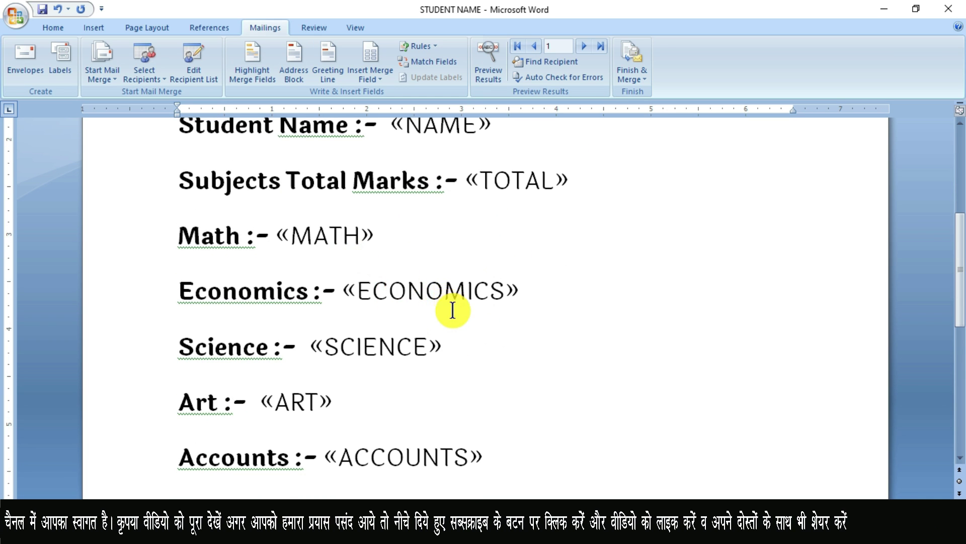
pyautogui.scroll(-2, 448, 309)
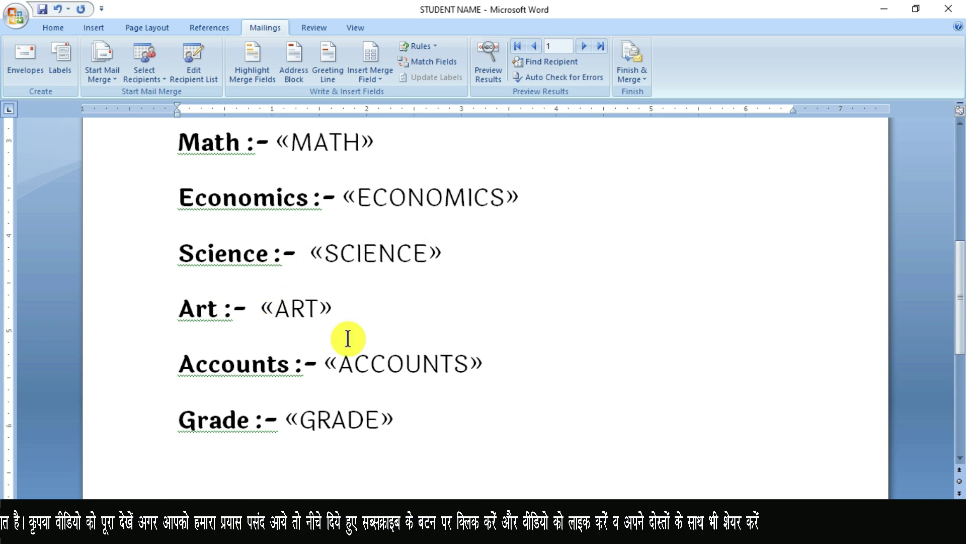
pyautogui.scroll(-4, 477, 342)
pyautogui.scroll(4, 469, 335)
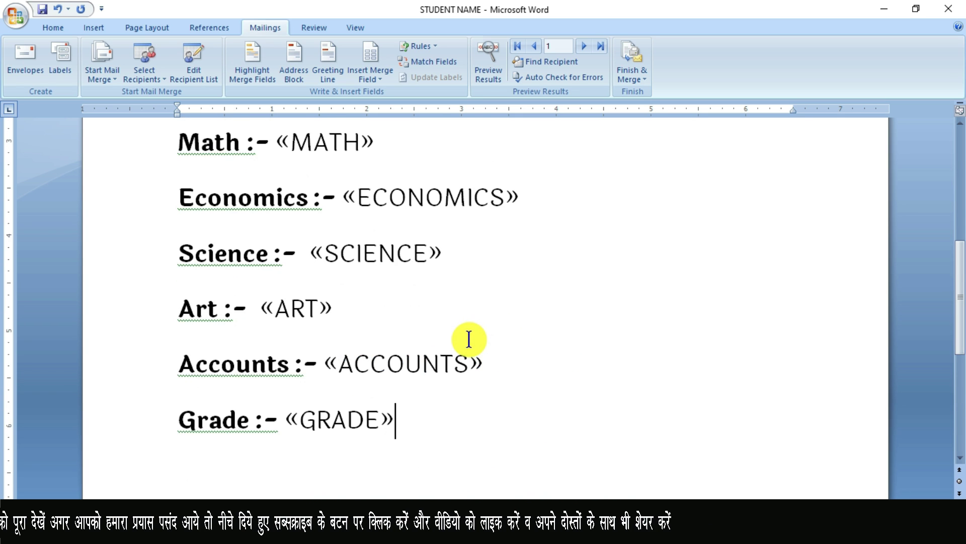
pyautogui.scroll(6, 467, 336)
pyautogui.scroll(1, 420, 234)
pyautogui.scroll(1, 438, 341)
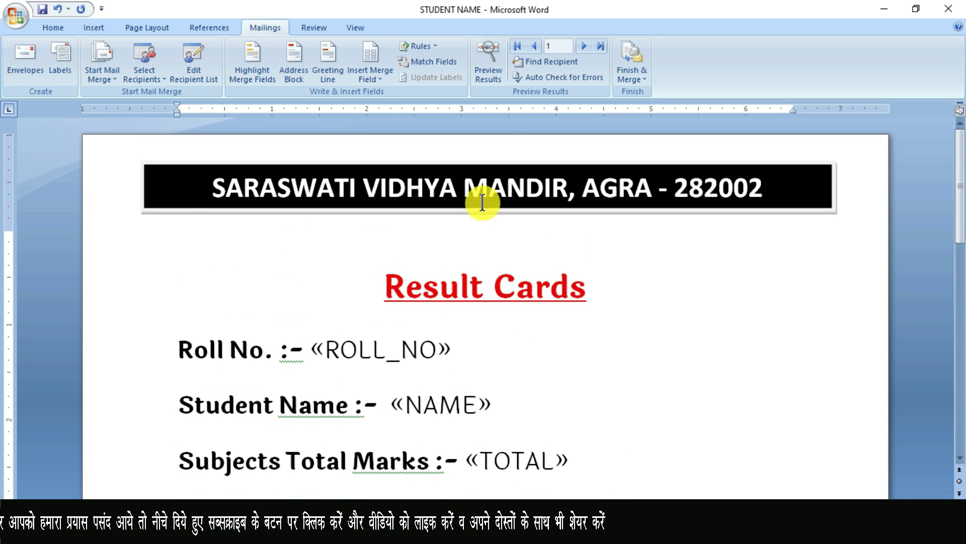
# - Preview results so the card shows roll 1031, BHANU, total 452 and grade A+
pyautogui.click(491, 68)
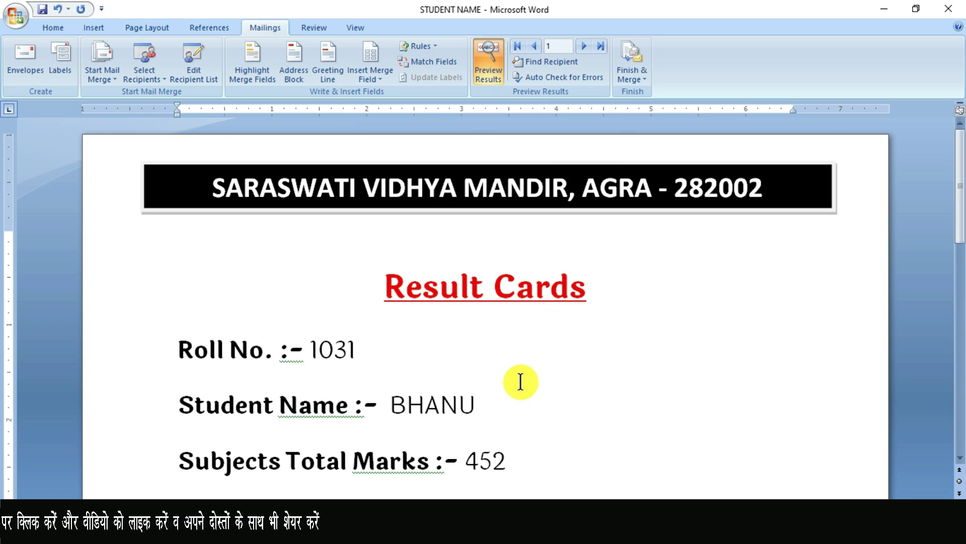
pyautogui.scroll(-2, 521, 382)
pyautogui.scroll(-3, 519, 373)
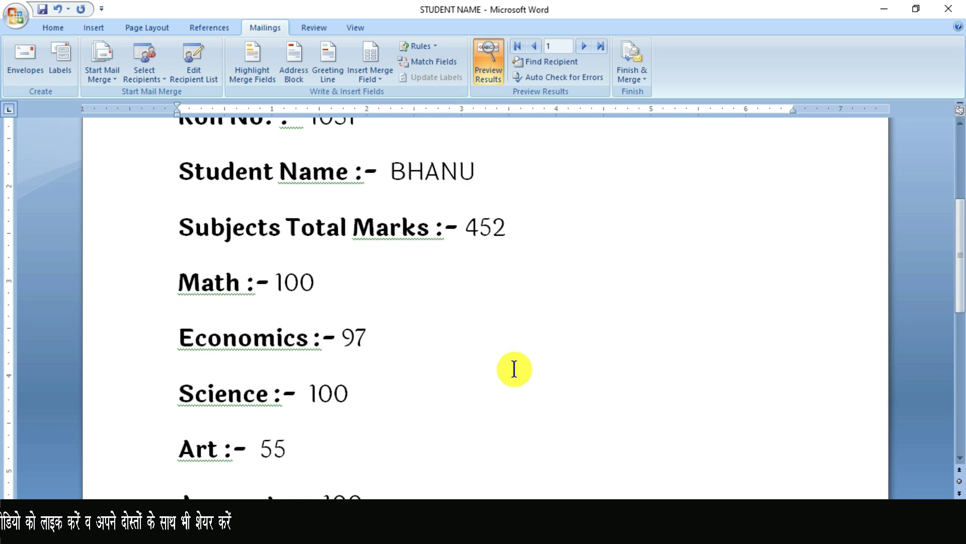
pyautogui.scroll(-1, 515, 370)
pyautogui.scroll(-2, 514, 371)
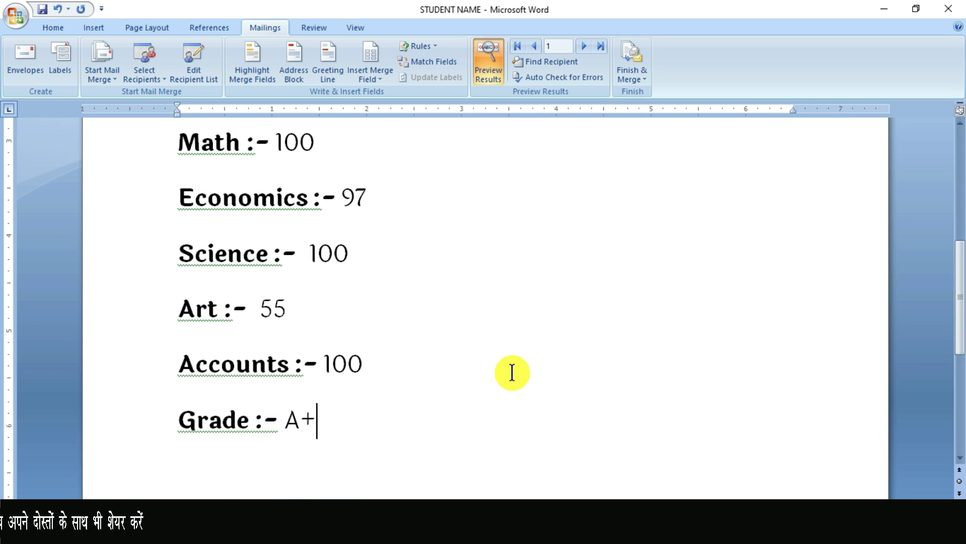
pyautogui.scroll(3, 512, 373)
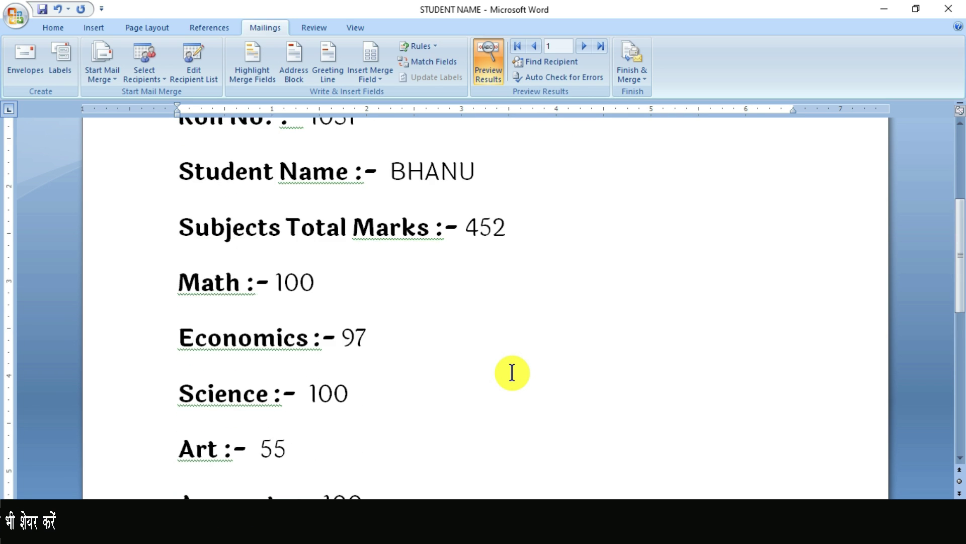
pyautogui.scroll(5, 512, 373)
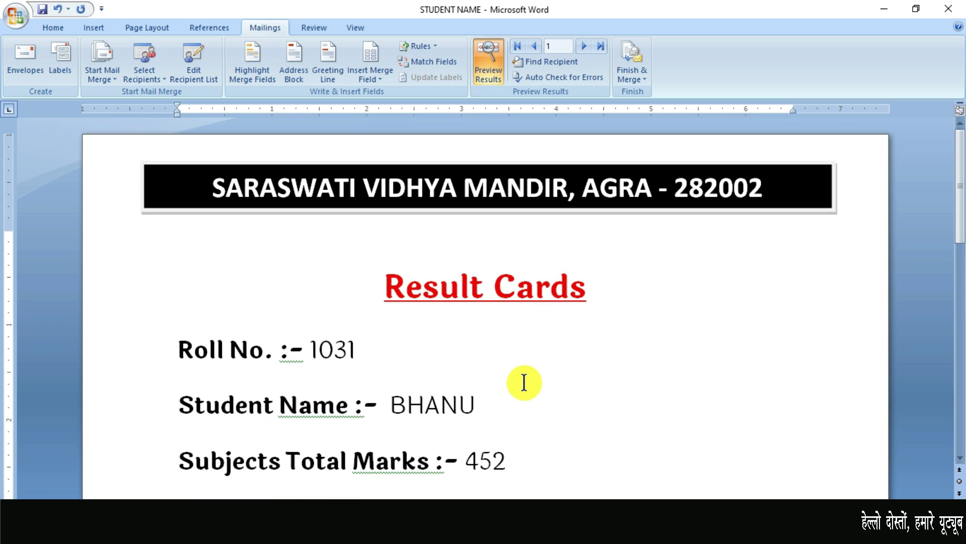
# - Compare the previewed values with the GRADE workbook, then return to the card
pyautogui.click(642, 483)
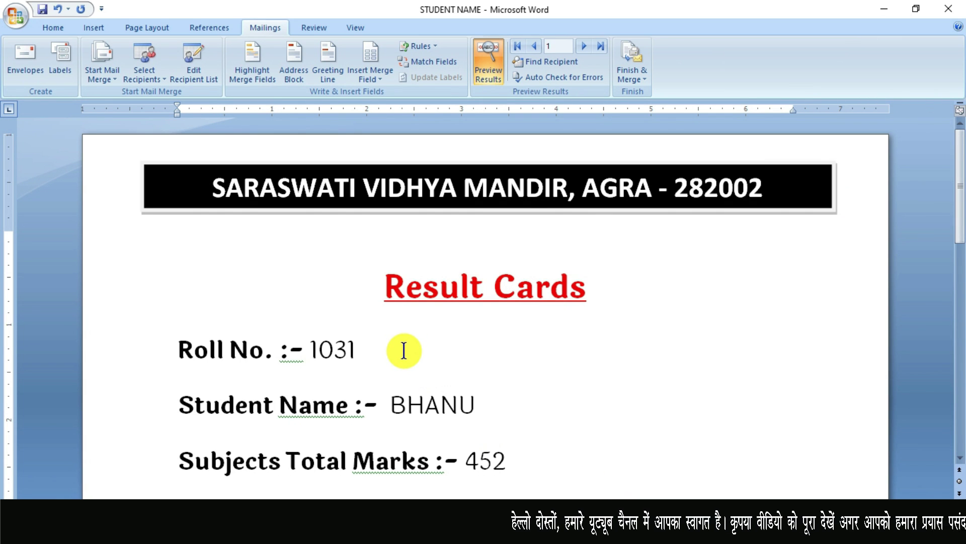
pyautogui.click(403, 350)
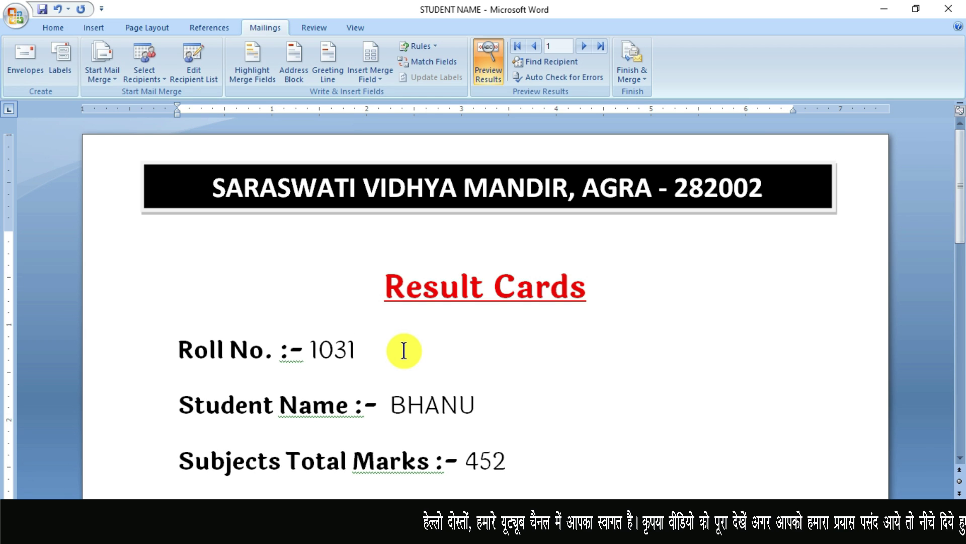
pyautogui.scroll(-2, 496, 403)
pyautogui.scroll(-3, 498, 409)
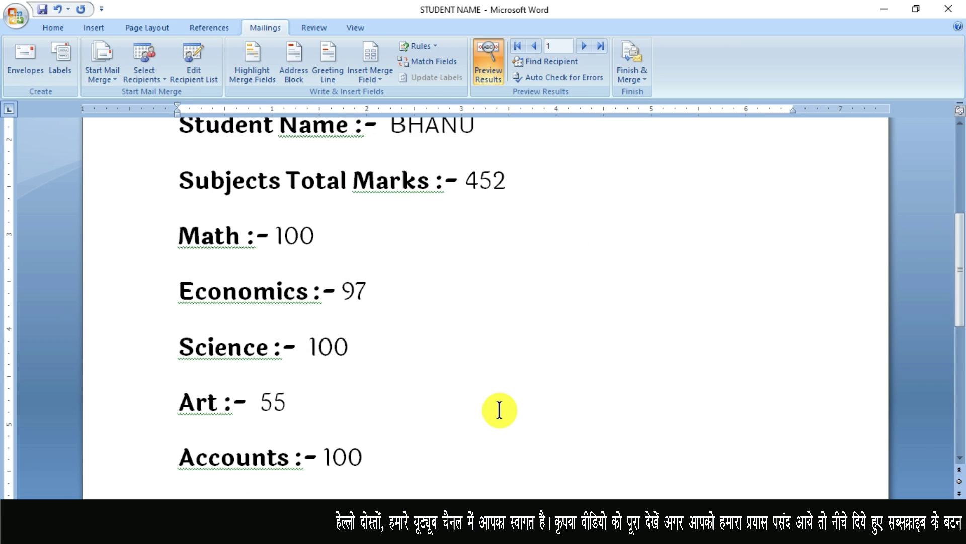
pyautogui.scroll(4, 499, 410)
pyautogui.scroll(2, 499, 411)
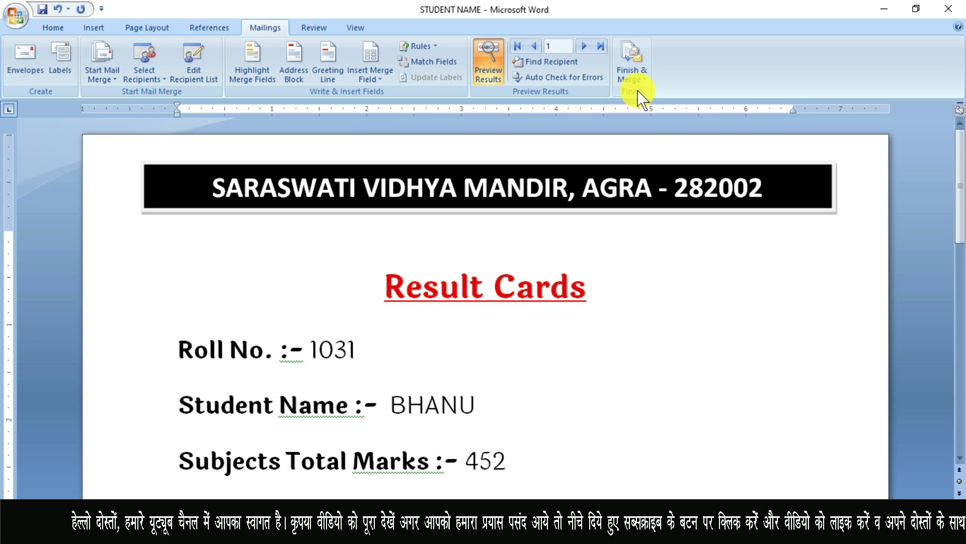
# - Finish the merge with Edit Individual Documents for All records into a new Letters1 document
pyautogui.click(638, 70)
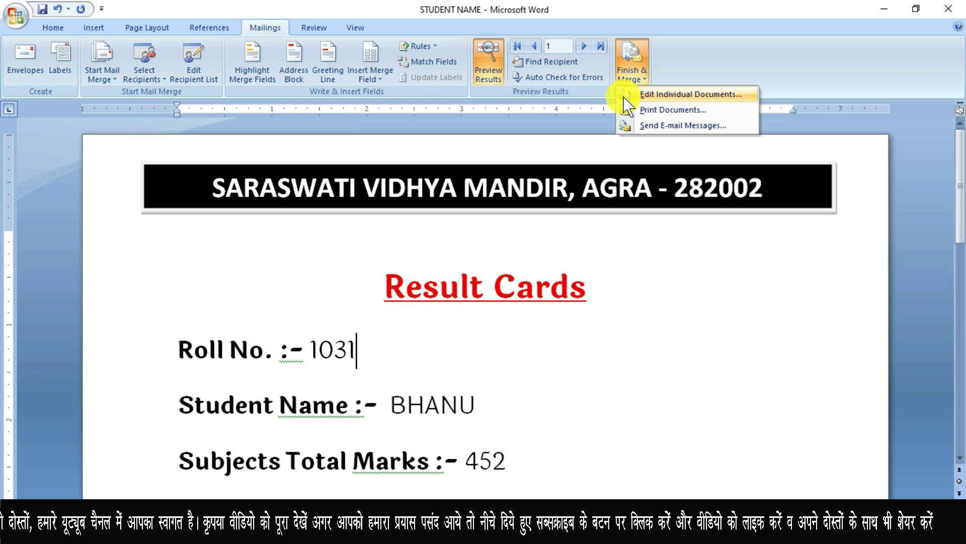
pyautogui.click(689, 95)
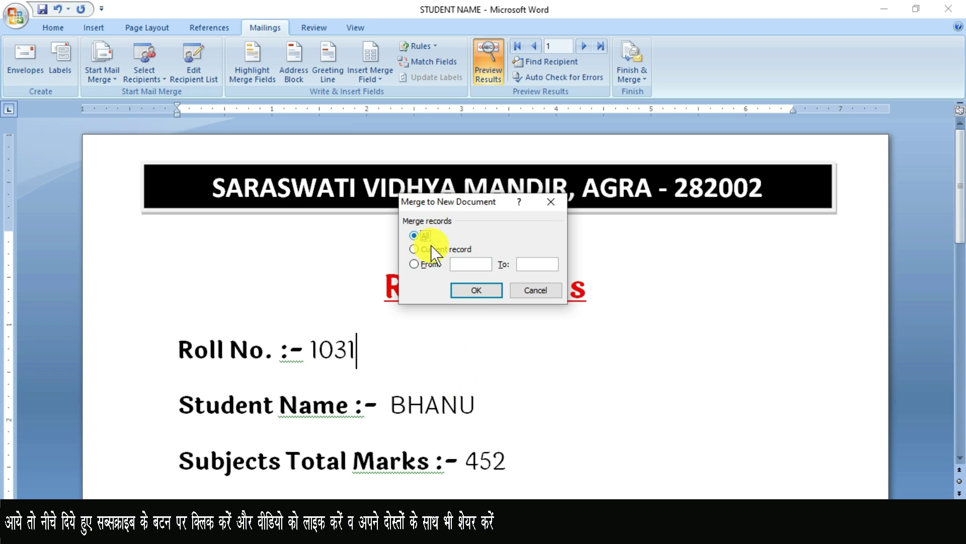
pyautogui.click(470, 292)
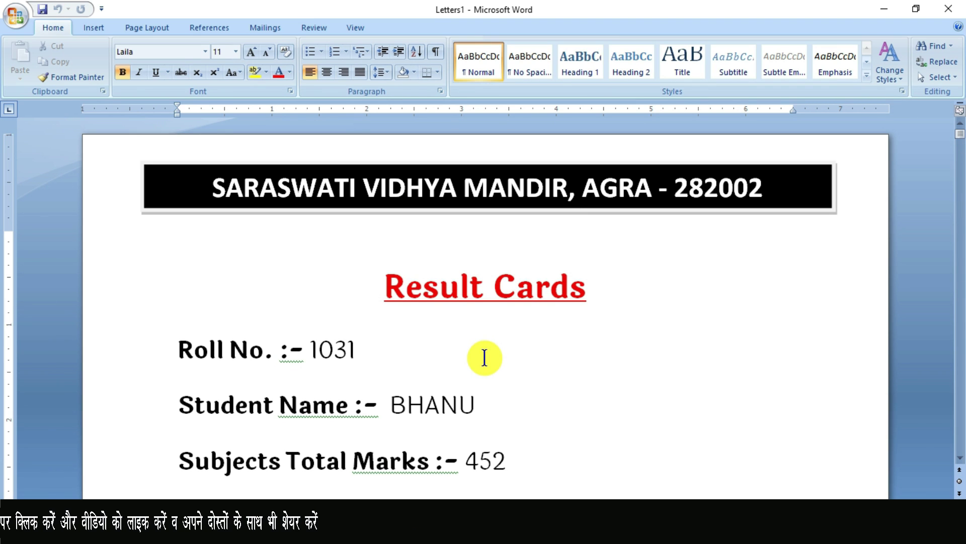
# - Scroll through the Letters1 cards for BHANU, VARSHA, DEVU and the others, then return to the first
pyautogui.scroll(-3, 484, 358)
pyautogui.scroll(-4, 484, 358)
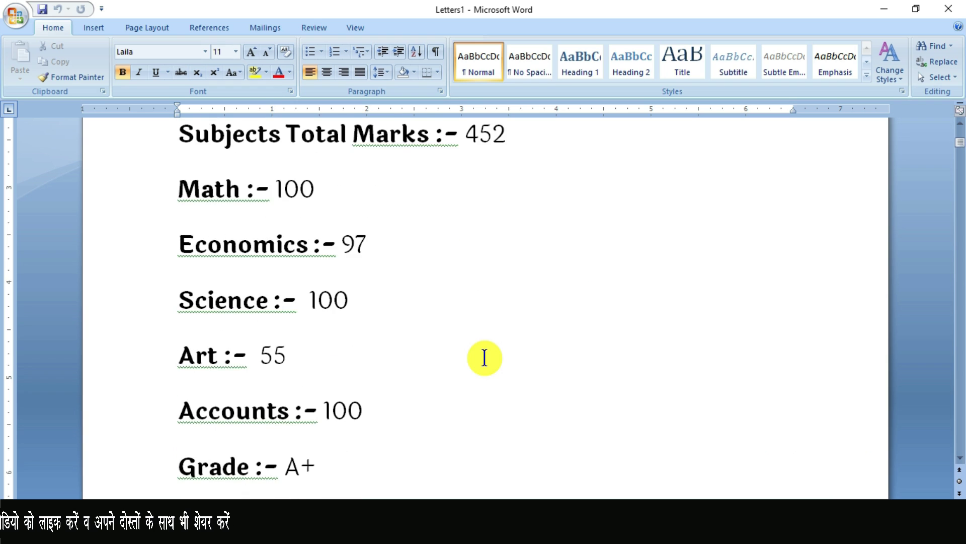
pyautogui.scroll(-3, 484, 358)
pyautogui.scroll(-2, 483, 359)
pyautogui.scroll(-2, 483, 359)
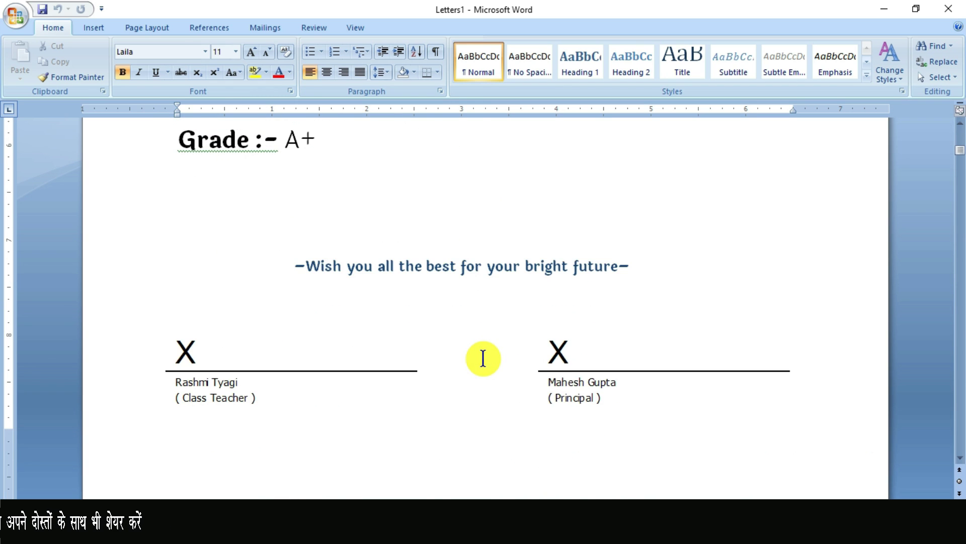
pyautogui.scroll(-4, 483, 359)
pyautogui.scroll(-4, 483, 359)
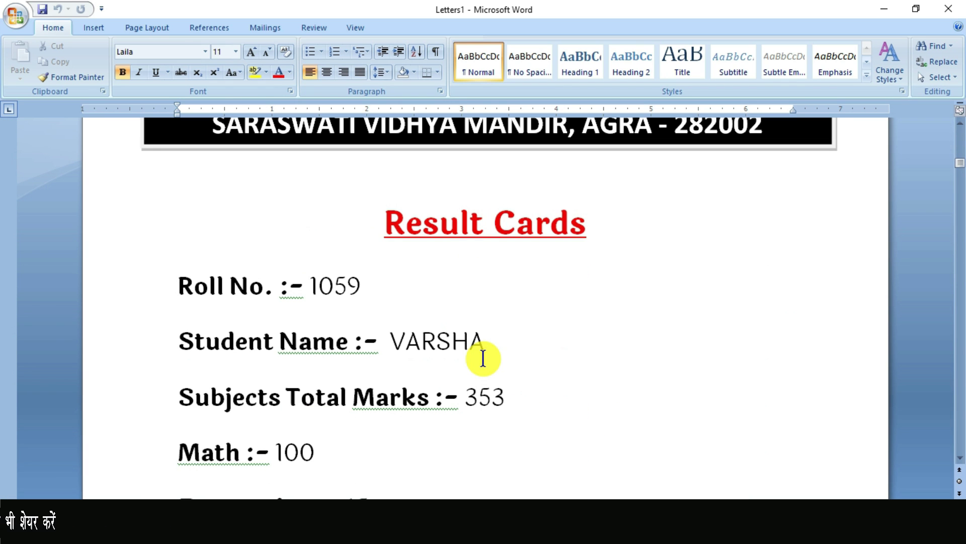
pyautogui.scroll(-2, 483, 358)
pyautogui.scroll(-3, 483, 358)
pyautogui.scroll(-2, 484, 359)
pyautogui.scroll(-5, 483, 359)
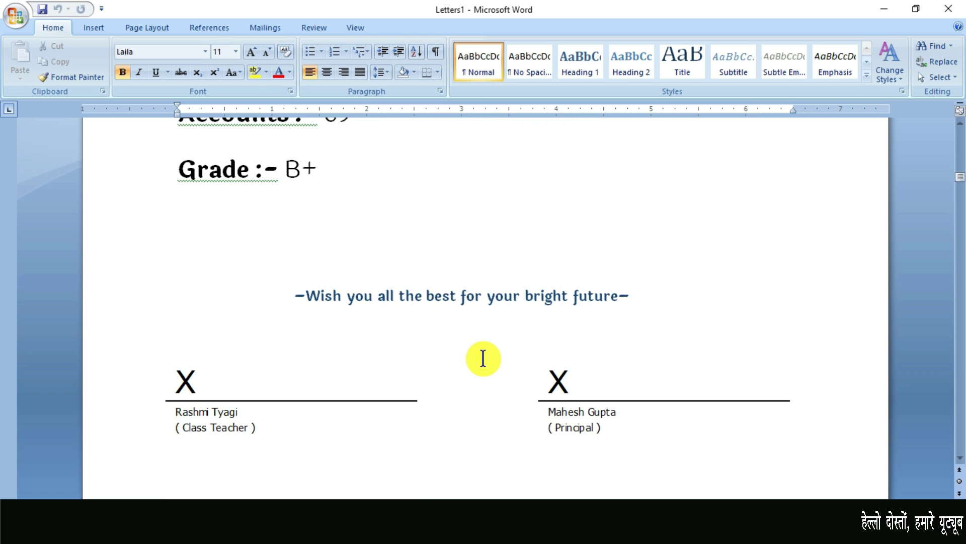
pyautogui.scroll(-5, 483, 358)
pyautogui.scroll(-5, 483, 359)
pyautogui.scroll(-3, 483, 359)
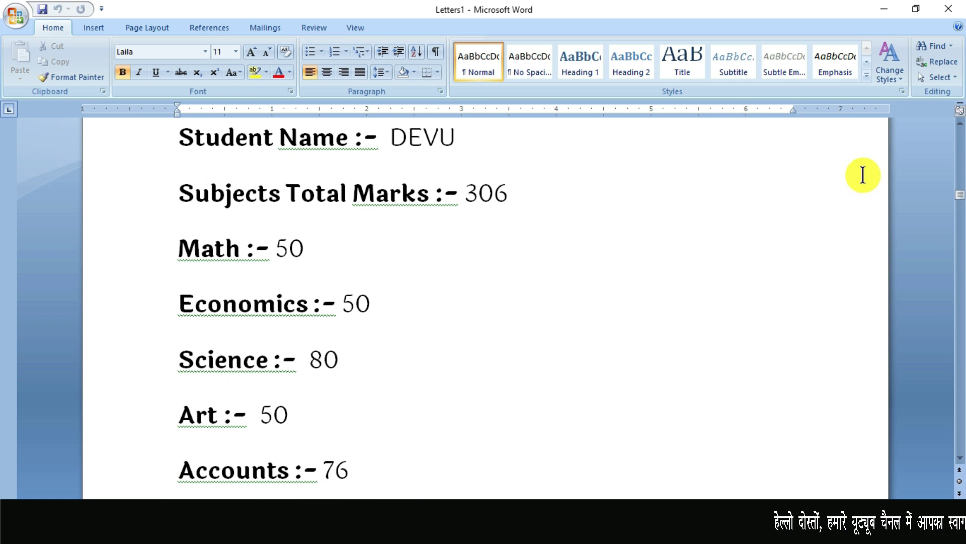
pyautogui.moveTo(959, 195)
pyautogui.mouseDown()
pyautogui.moveTo(962, 244)
pyautogui.moveTo(961, 126)
pyautogui.mouseUp()
pyautogui.click(434, 293)
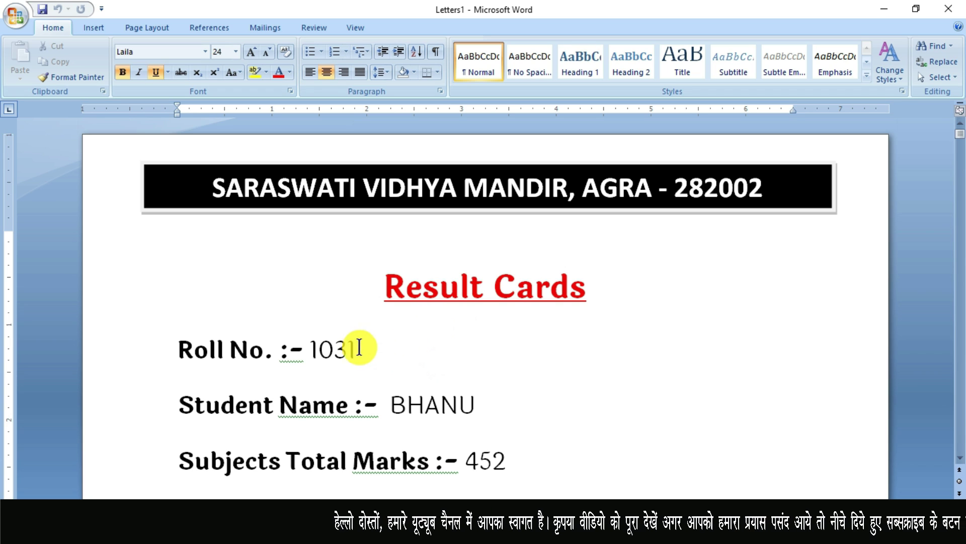
pyautogui.click(450, 409)
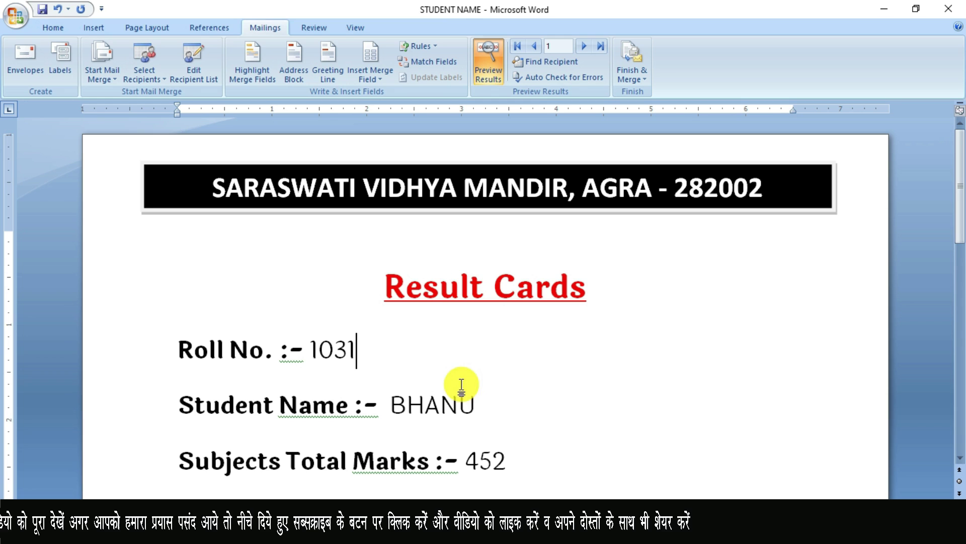
# - Go back to the GRADE sheet and select the empty rows 12–13 below the records
pyautogui.click(477, 402)
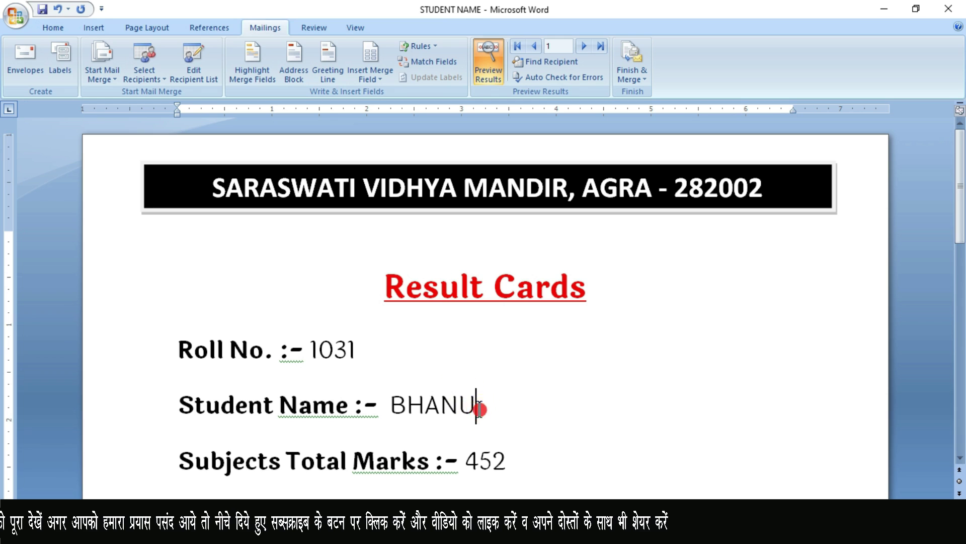
pyautogui.scroll(-3, 487, 407)
pyautogui.scroll(3, 487, 406)
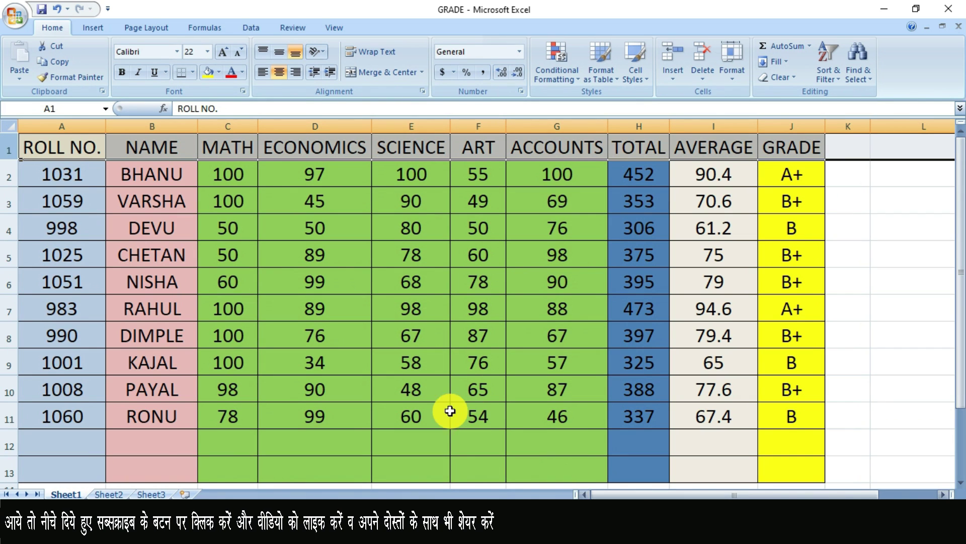
pyautogui.moveTo(60, 453)
pyautogui.mouseDown()
pyautogui.moveTo(349, 462)
pyautogui.moveTo(788, 448)
pyautogui.mouseUp()
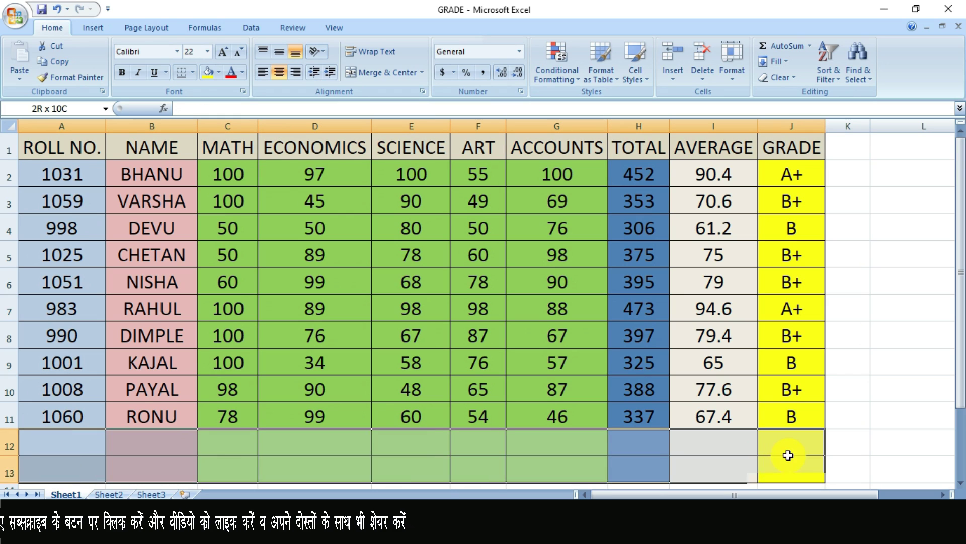
# - Type RAVI over BHANU in cell B2 of the GRADE sheet
pyautogui.click(161, 370)
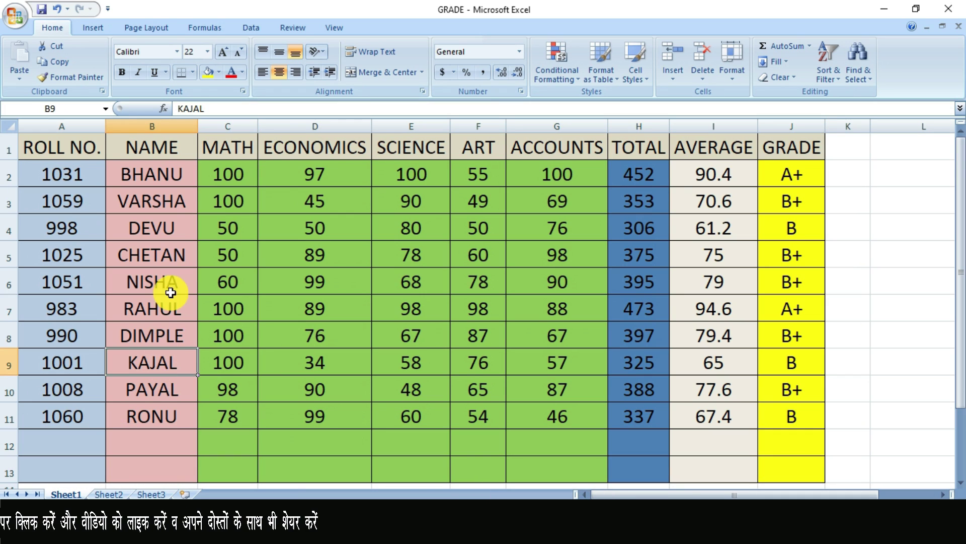
pyautogui.click(151, 176)
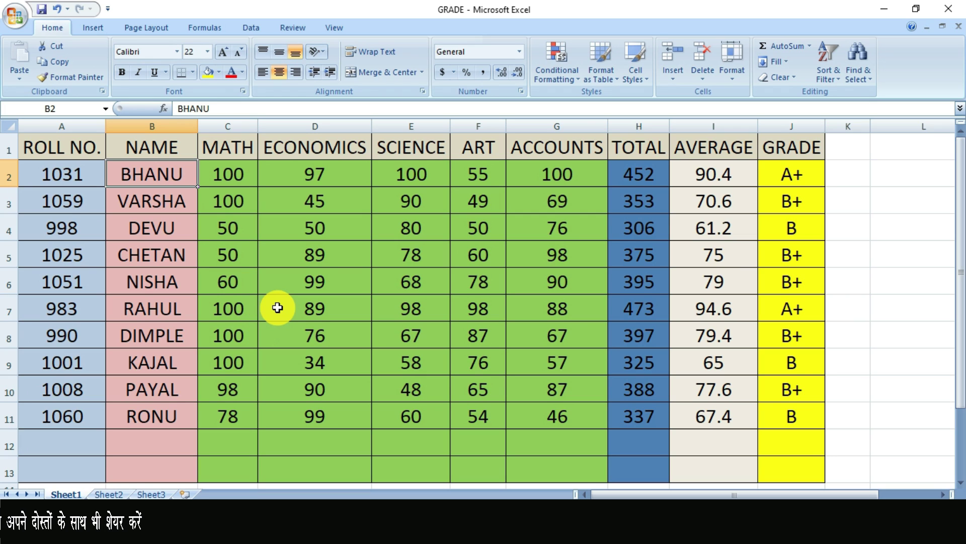
pyautogui.write('RAVI')
pyautogui.press('Return')
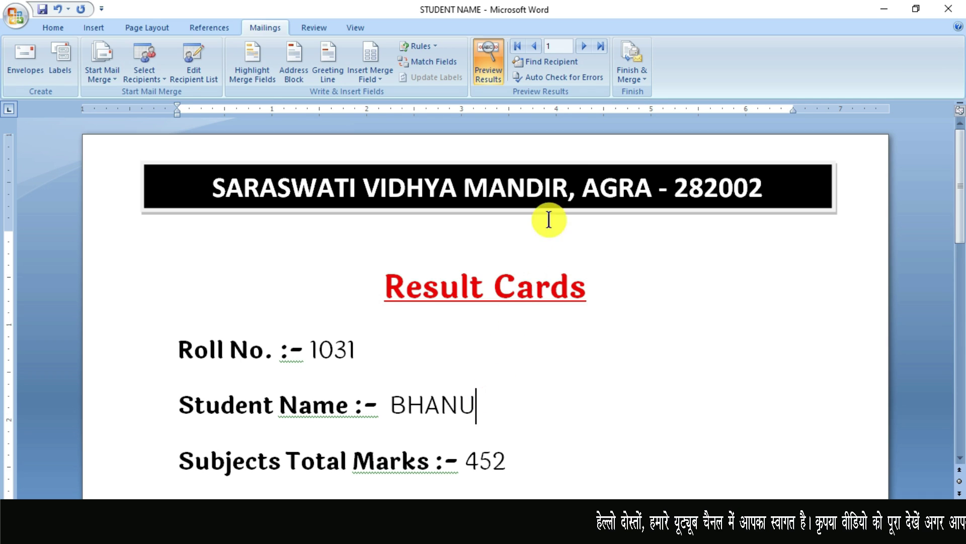
# - Refresh the merge preview so record 1 shows roll 1031 with total 452, then return to Excel's GRADE sheet
pyautogui.click(584, 47)
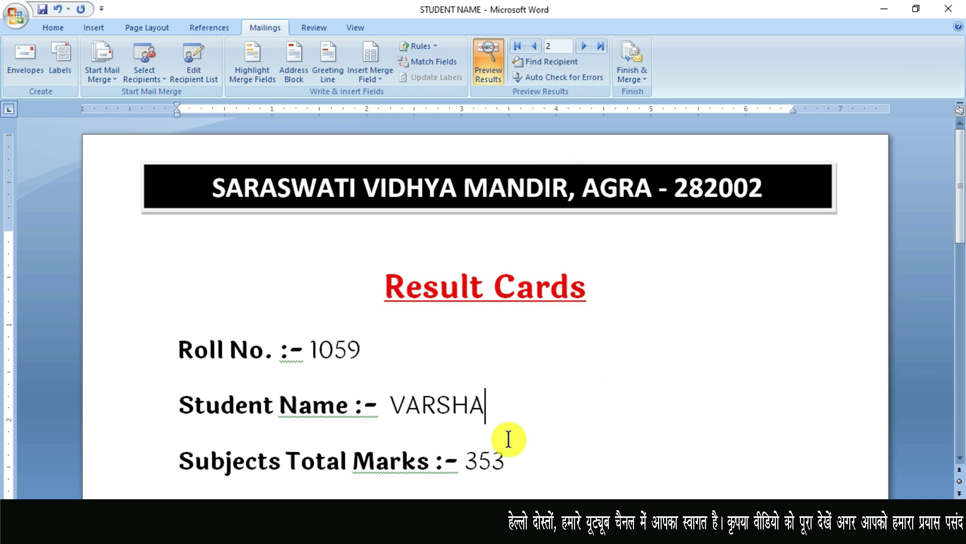
pyautogui.click(534, 50)
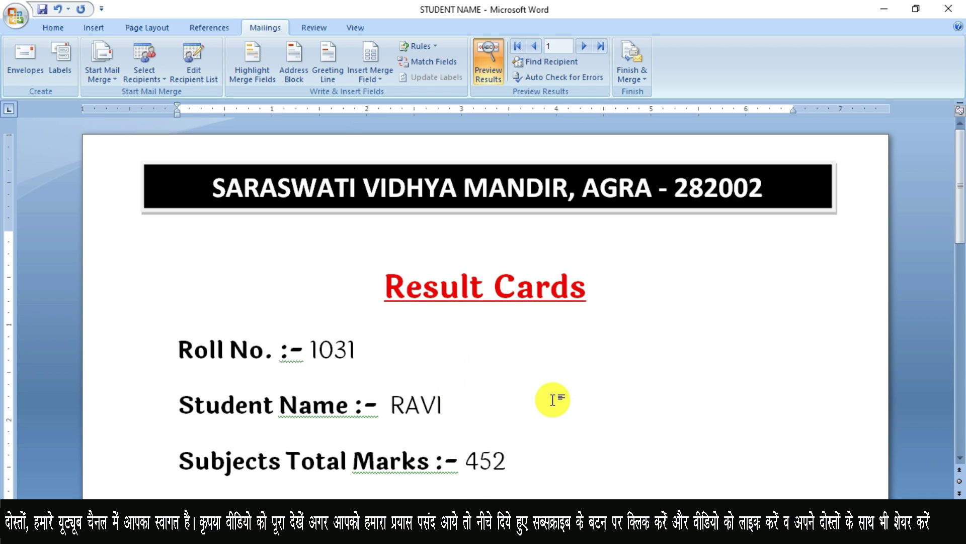
pyautogui.click(659, 523)
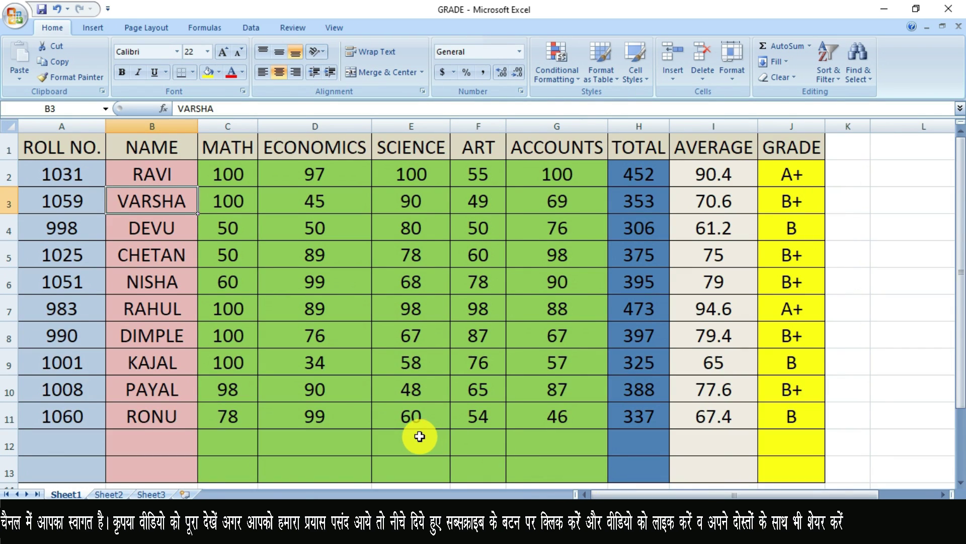
# - Fill row 12 with roll 1070, the student's name and marks 60, 70, 50, 40, 30 (total 250, FAIL)
pyautogui.scroll(-1, 419, 436)
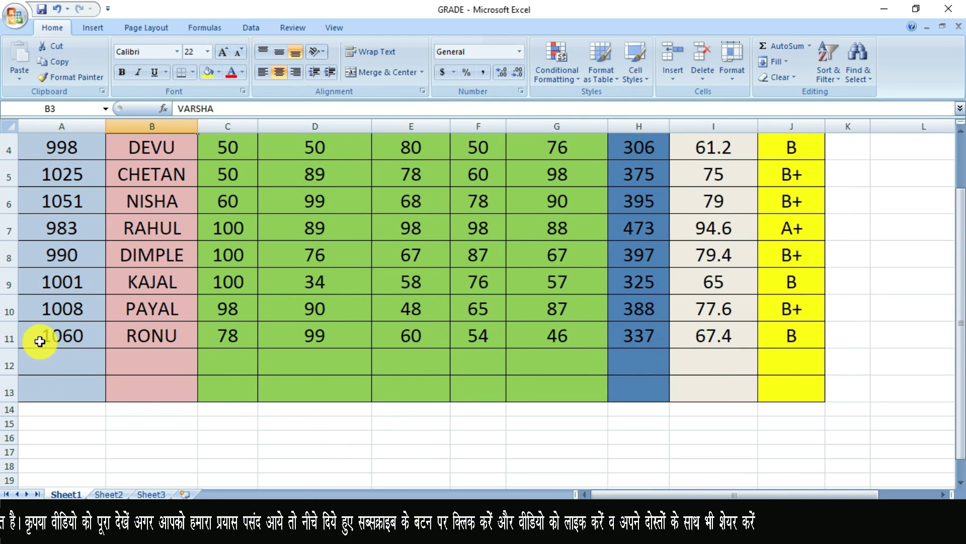
pyautogui.click(74, 362)
pyautogui.write('1070')
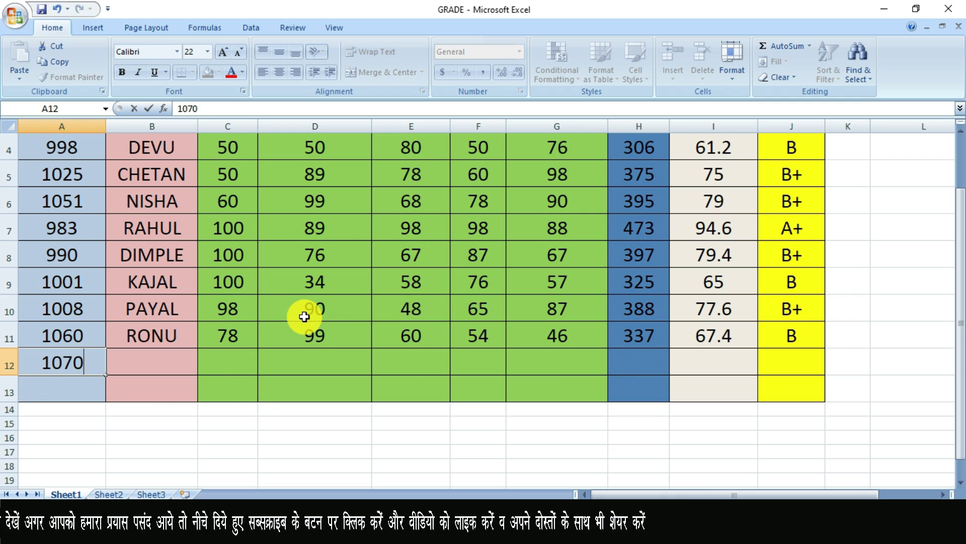
pyautogui.press('Tab')
pyautogui.write('SHAN')
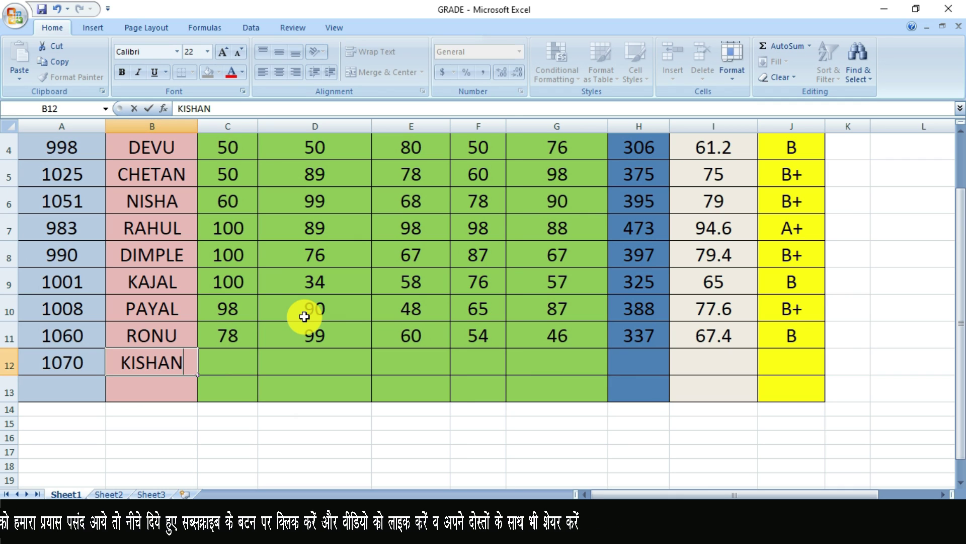
pyautogui.press('Tab')
pyautogui.write('60')
pyautogui.press('Tab')
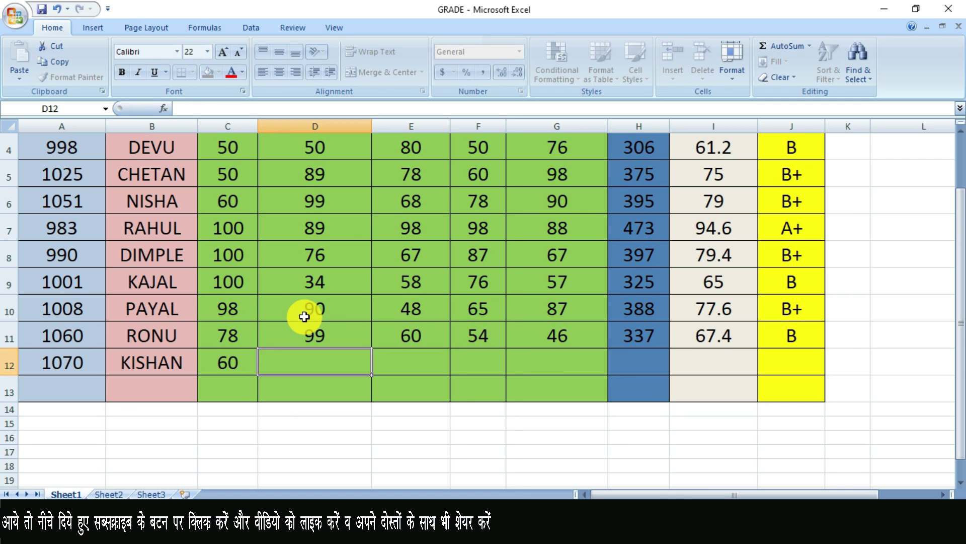
pyautogui.write('70')
pyautogui.press('Tab')
pyautogui.write('50')
pyautogui.press('Tab')
pyautogui.write('0')
pyautogui.press('Tab')
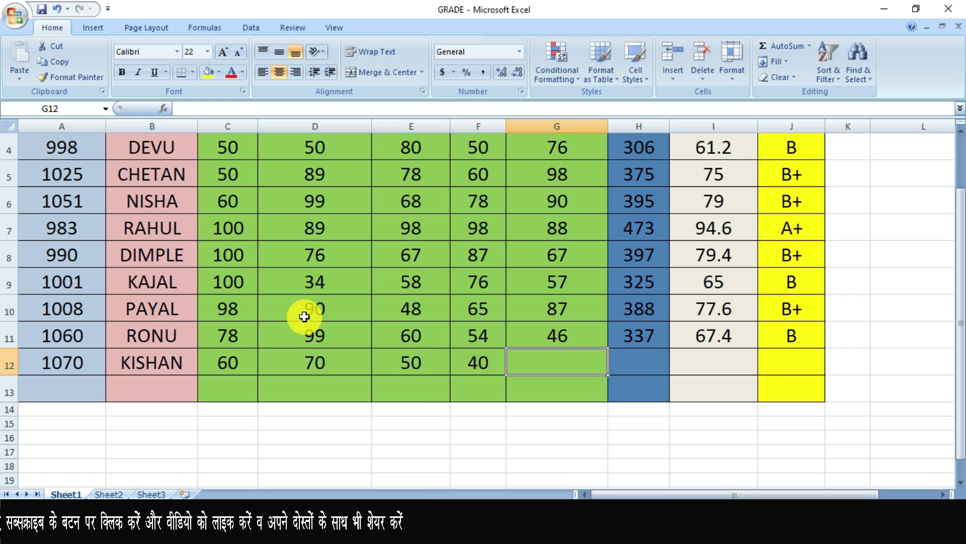
pyautogui.write('30')
pyautogui.press('Tab')
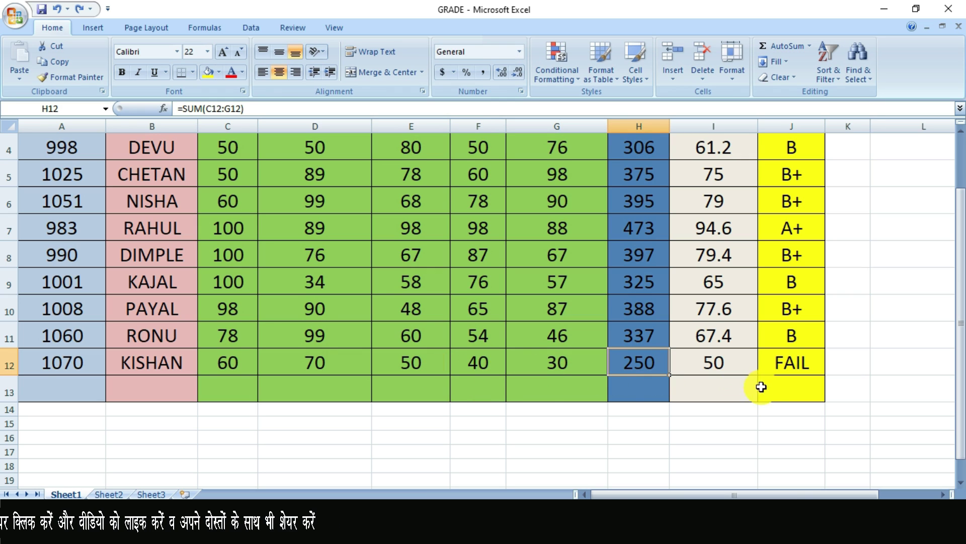
pyautogui.click(800, 371)
# - Fill row 13 with roll 1085, the student's name and marks 35, 48, 60, 70, 55 (total 268, FAIL)
pyautogui.click(60, 388)
pyautogui.write('10')
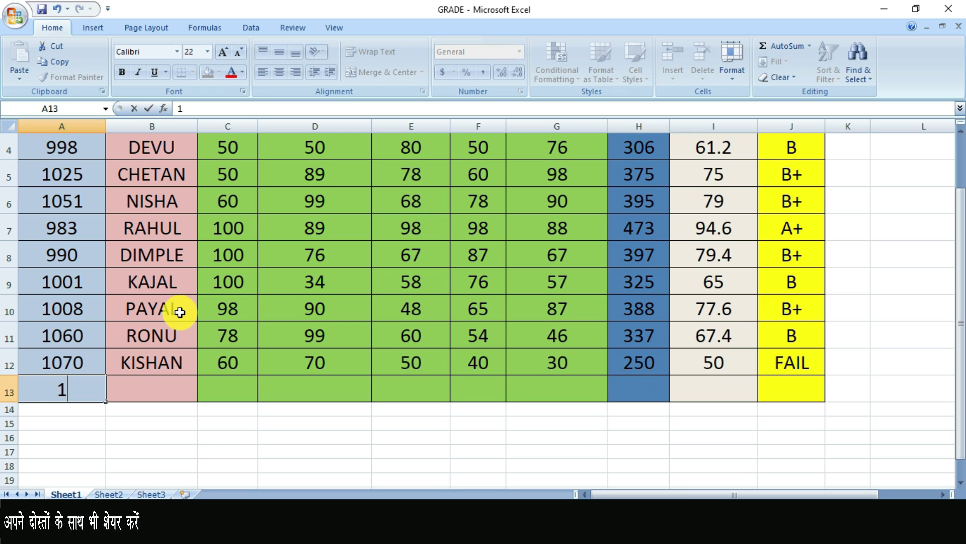
pyautogui.write('85')
pyautogui.press('Tab')
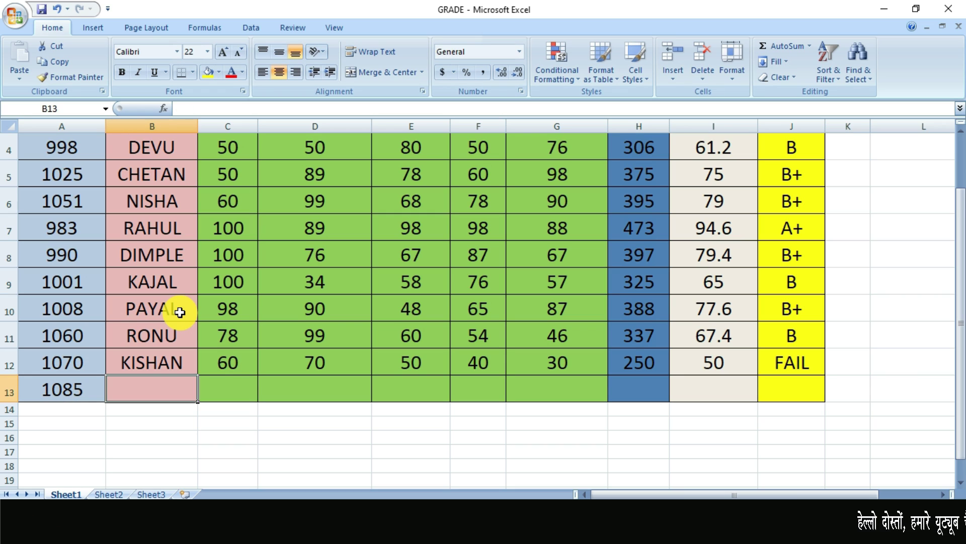
pyautogui.write('NISHU')
pyautogui.press('Tab')
pyautogui.write('3')
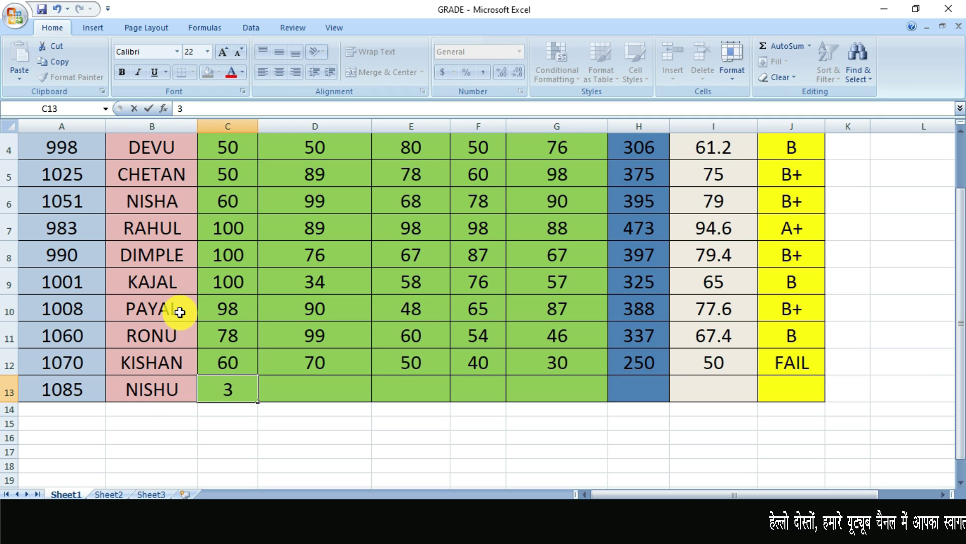
pyautogui.write('5')
pyautogui.press('Tab')
pyautogui.write('48')
pyautogui.press('Tab')
pyautogui.write('60')
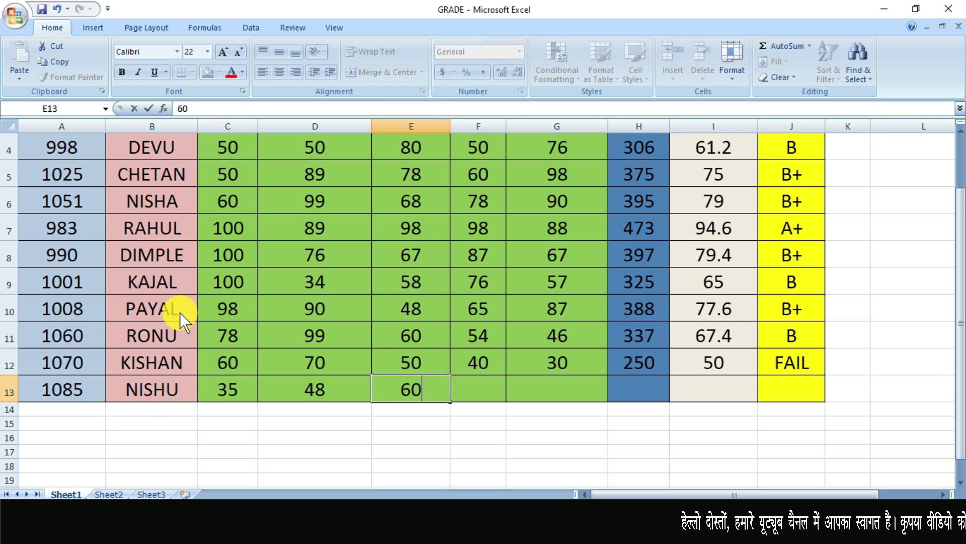
pyautogui.press('Tab')
pyautogui.write('70')
pyautogui.press('Tab')
pyautogui.write('55')
pyautogui.press('Tab')
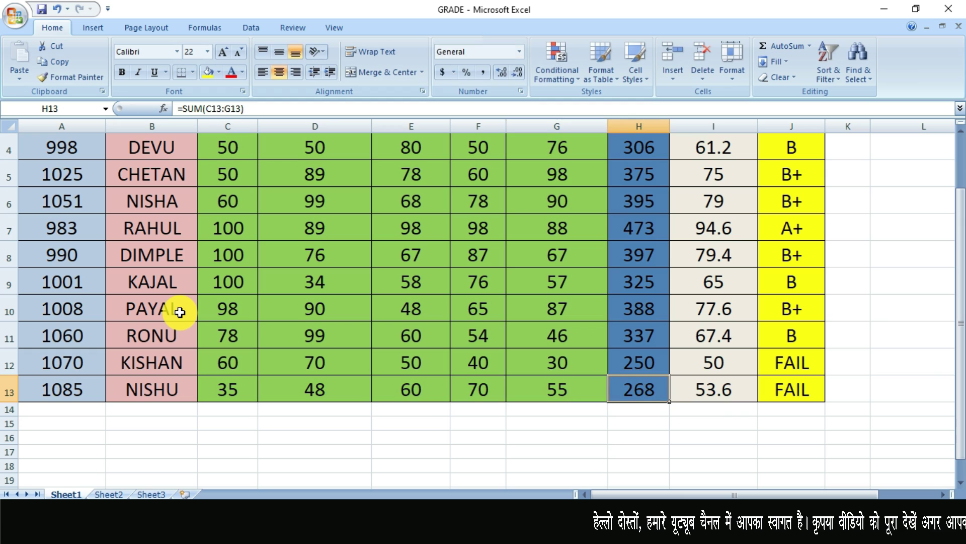
pyautogui.click(638, 436)
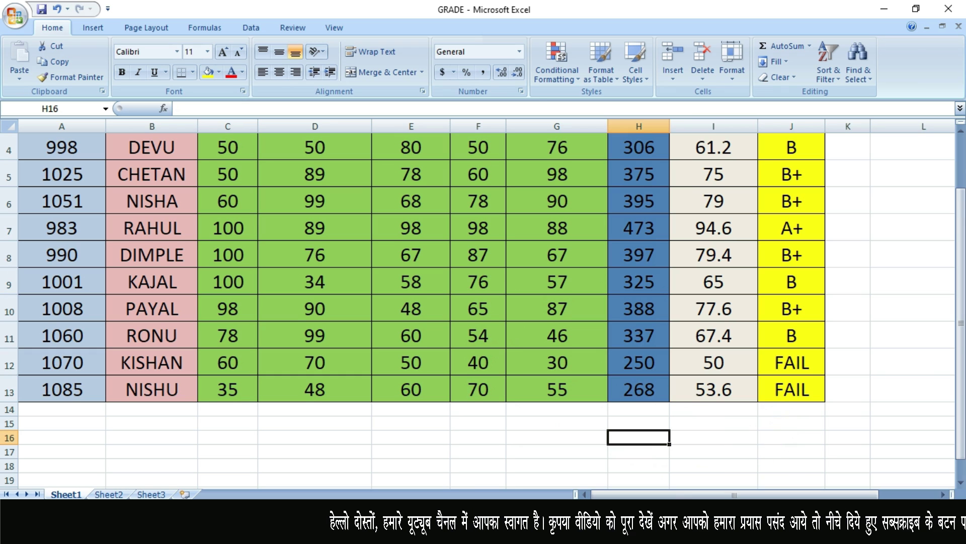
pyautogui.hotkey('alt', 'Tab')
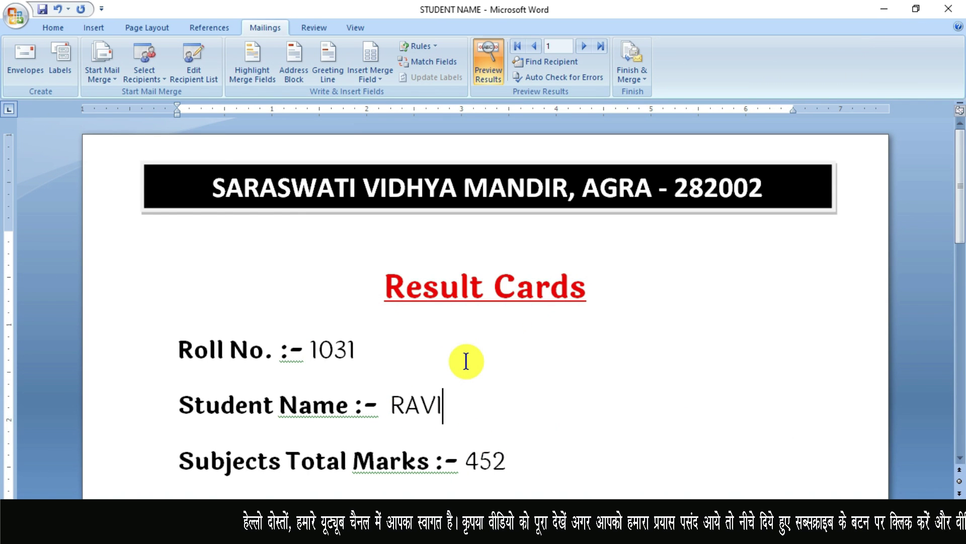
# - Step the Word merge preview forward to record 12, roll 1085
pyautogui.hotkey('alt', 'Tab')
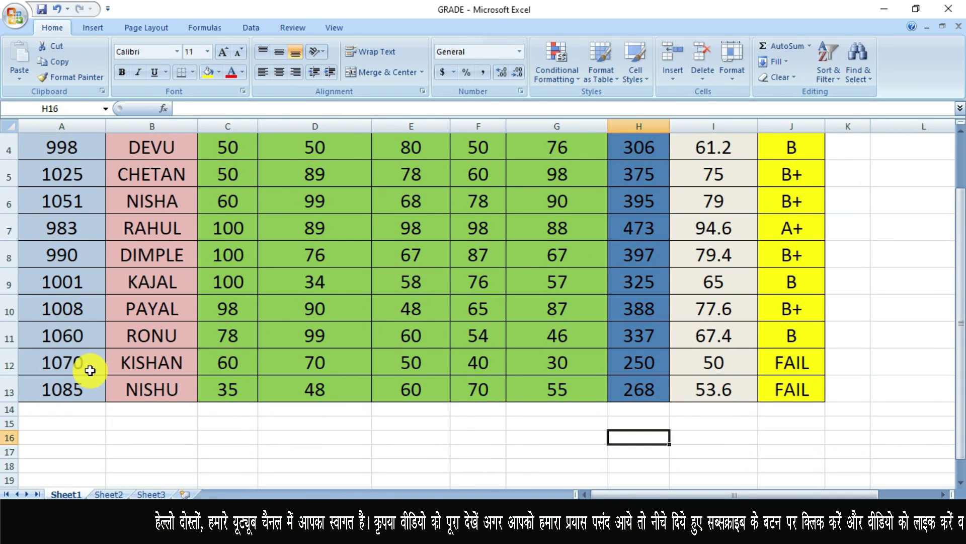
pyautogui.hotkey('alt', 'Tab')
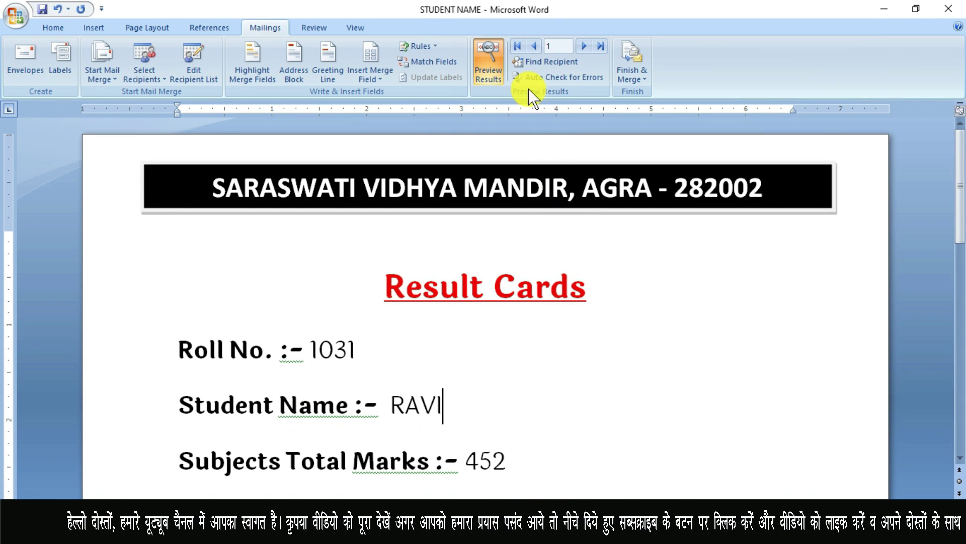
pyautogui.click(585, 46)
pyautogui.click(584, 45)
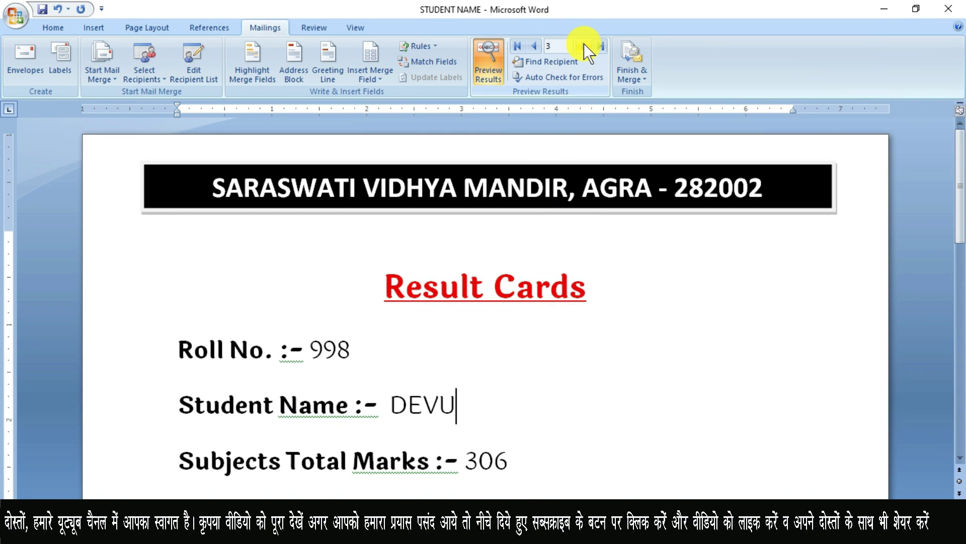
pyautogui.click(585, 45)
pyautogui.click(585, 45)
pyautogui.click(584, 45)
pyautogui.click(584, 45)
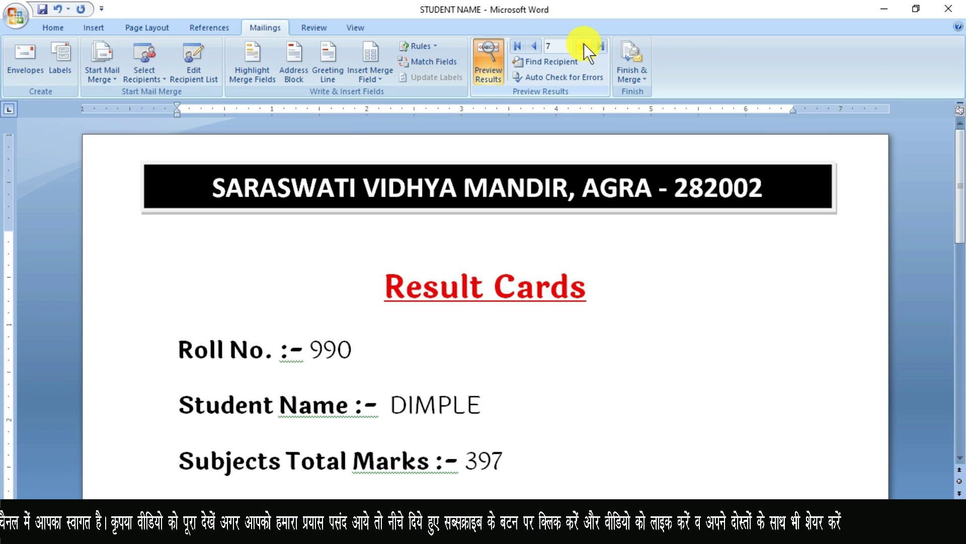
pyautogui.click(585, 45)
pyautogui.click(585, 45)
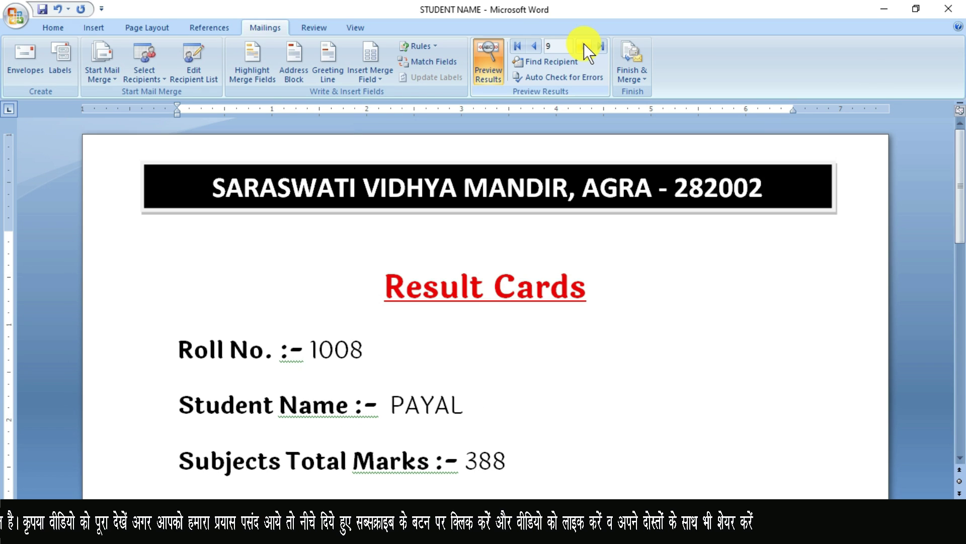
pyautogui.click(585, 45)
pyautogui.click(584, 45)
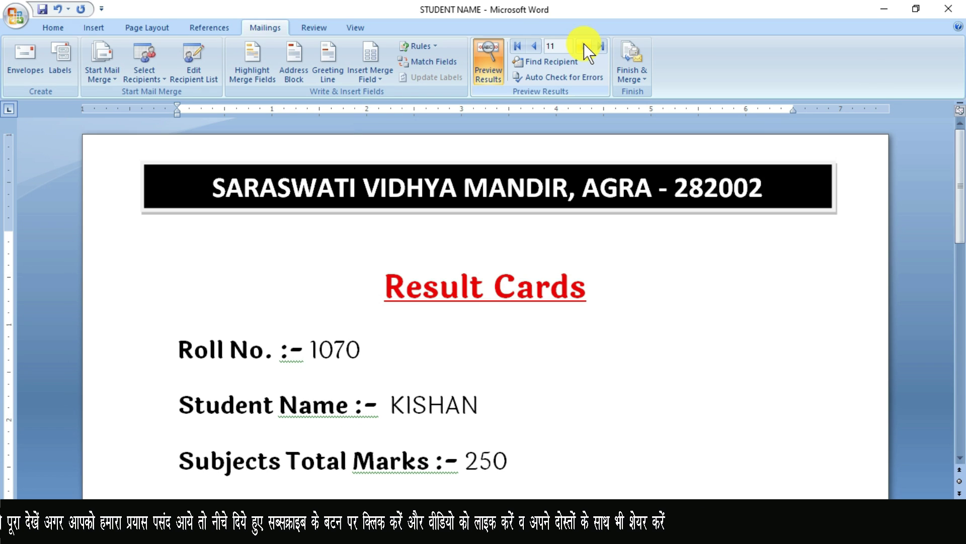
pyautogui.click(585, 46)
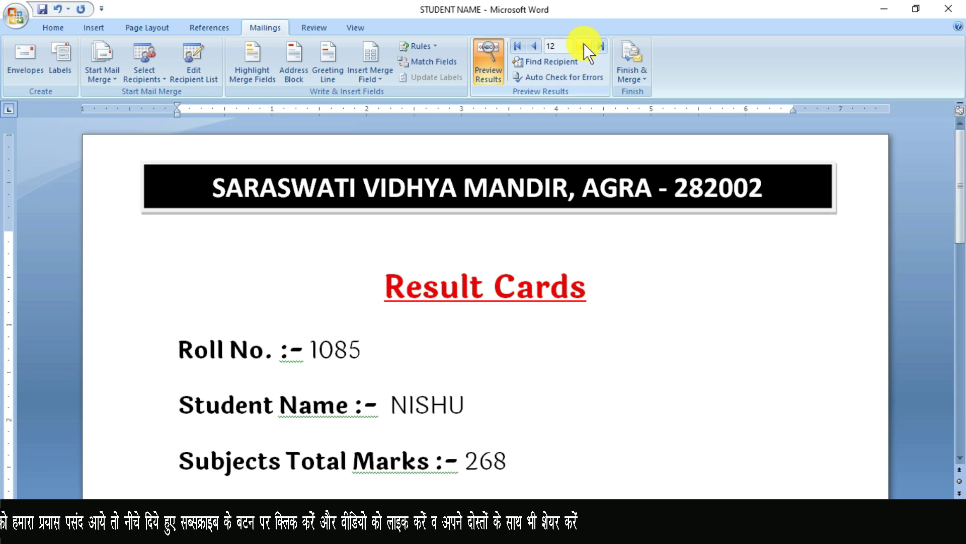
# - Scroll through the twelfth card to check roll 1085, total 268, graded FAIL
pyautogui.scroll(-2, 552, 366)
pyautogui.scroll(-3, 552, 367)
pyautogui.scroll(-4, 538, 373)
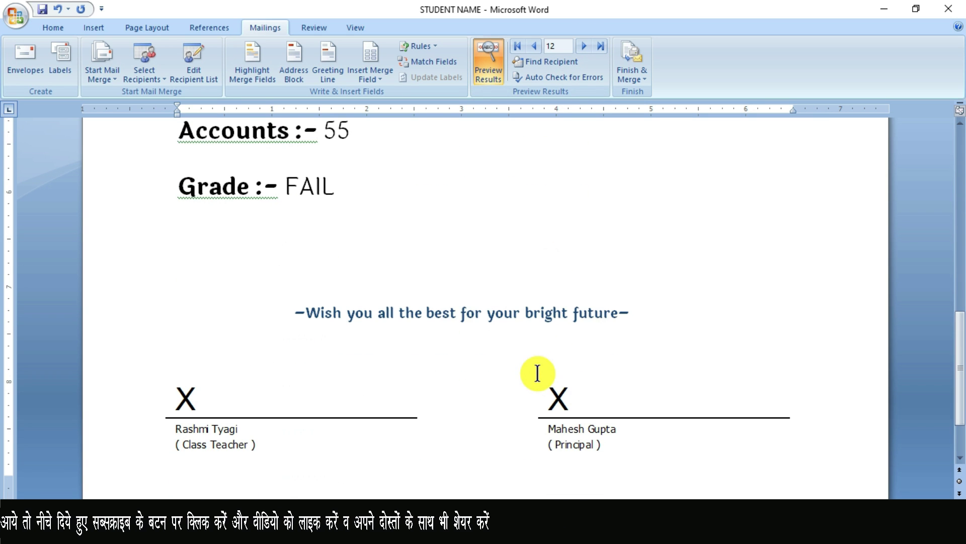
pyautogui.scroll(3, 449, 275)
pyautogui.scroll(4, 448, 292)
pyautogui.scroll(3, 522, 417)
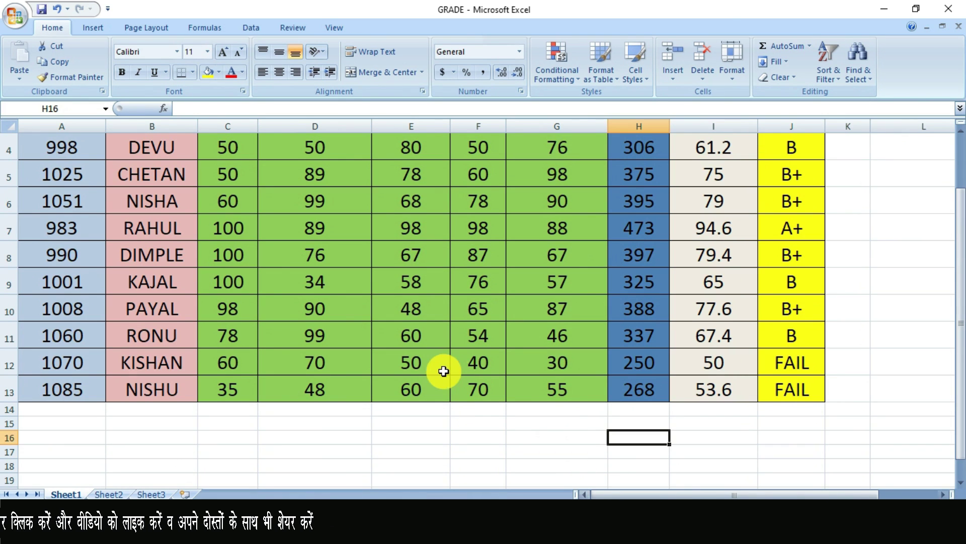
pyautogui.click(472, 280)
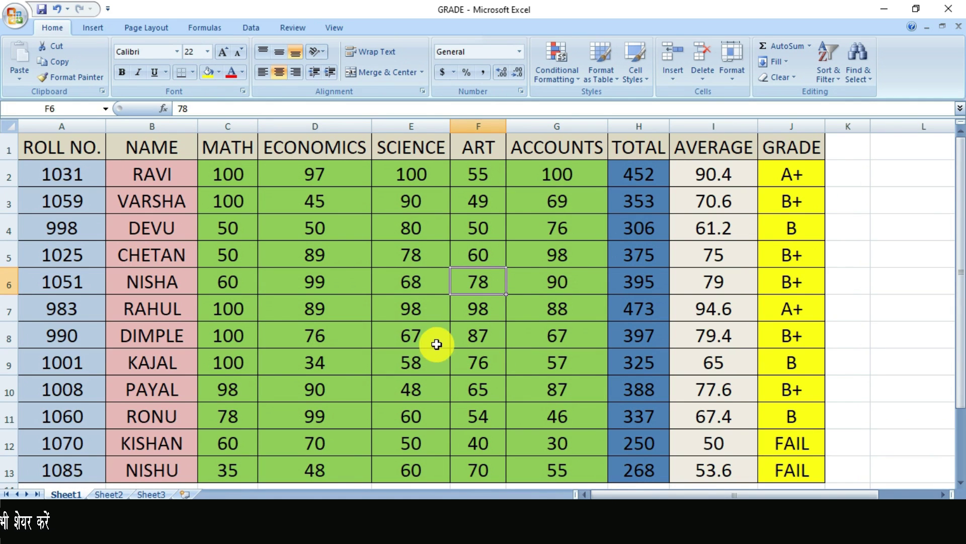
pyautogui.click(370, 302)
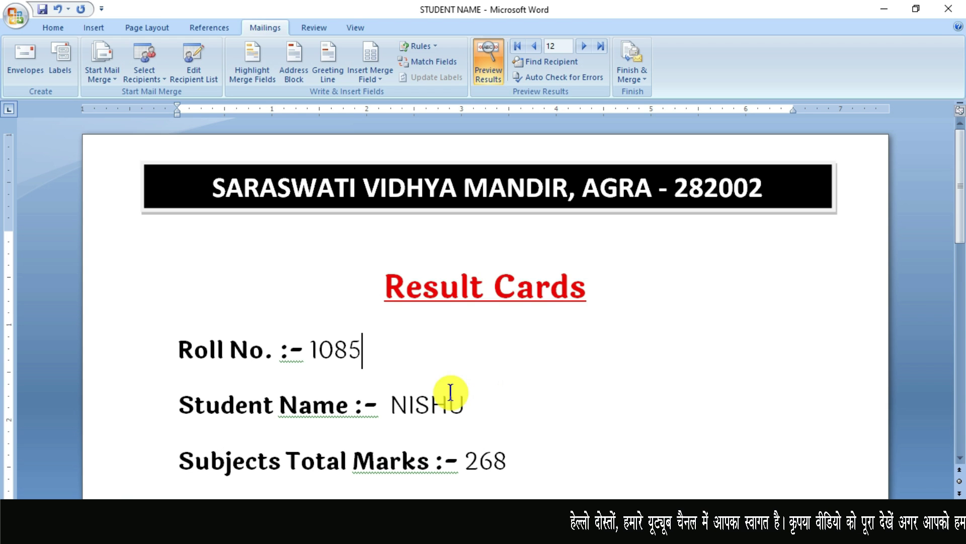
pyautogui.click(467, 405)
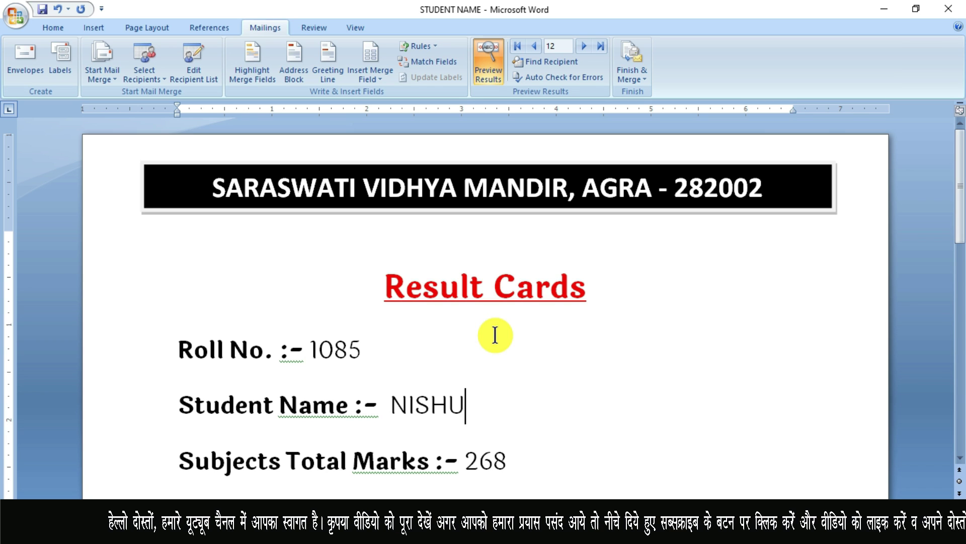
# - Create a new blank document and zoom it to Page Width
pyautogui.hotkey('ctrl', 'n')
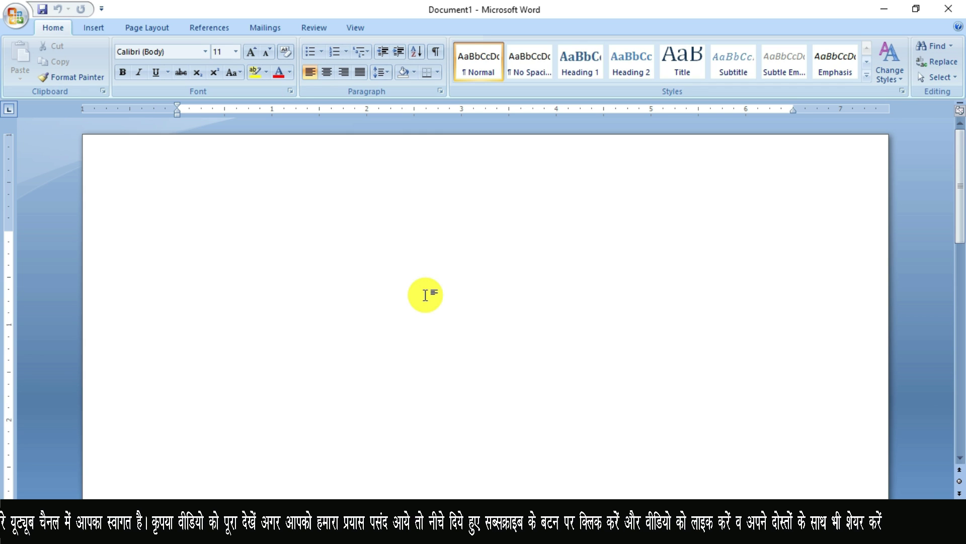
pyautogui.click(356, 28)
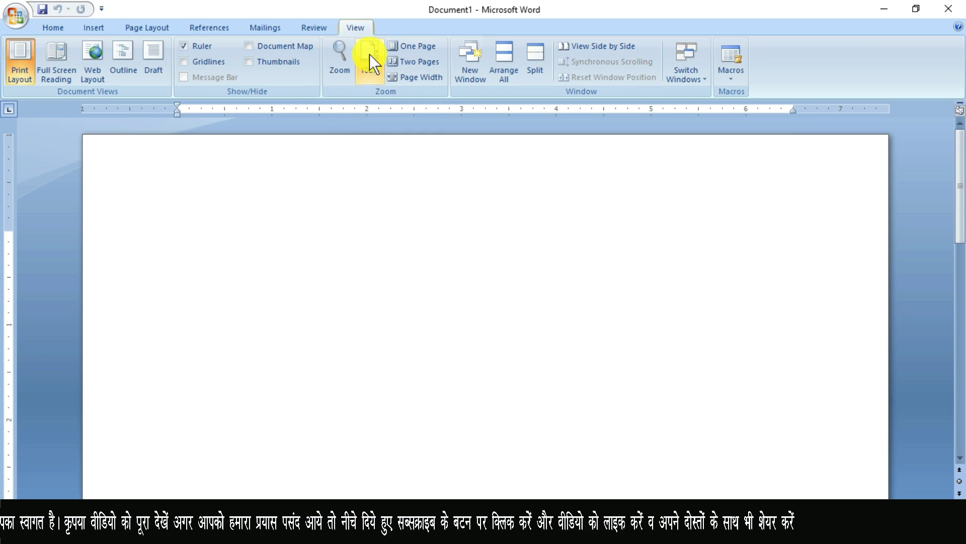
pyautogui.click(402, 78)
pyautogui.click(47, 25)
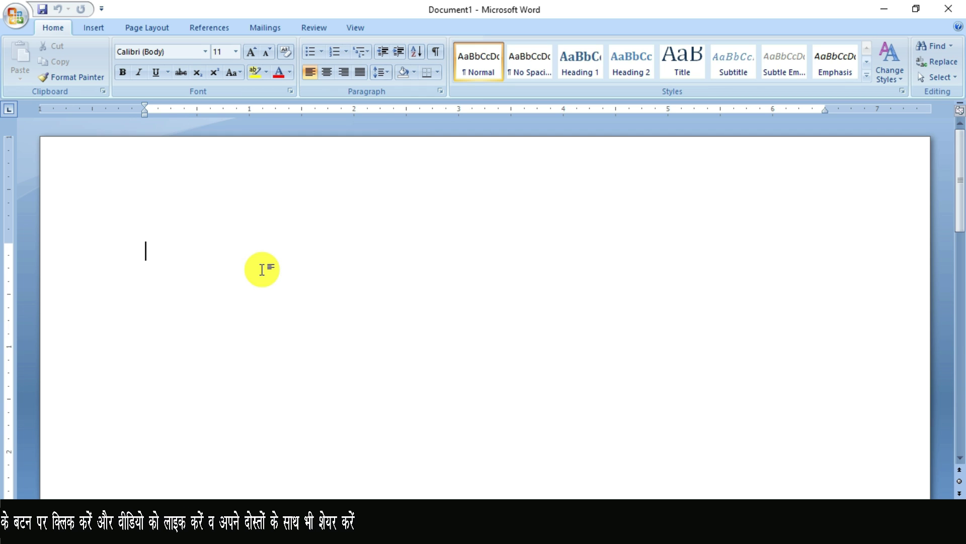
# - Insert a one-row table six columns wide
pyautogui.click(93, 30)
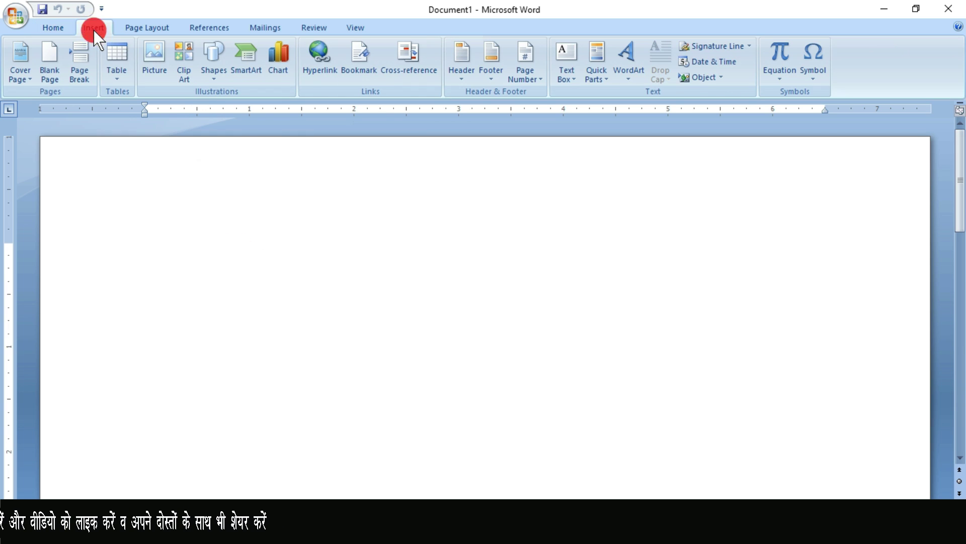
pyautogui.click(113, 75)
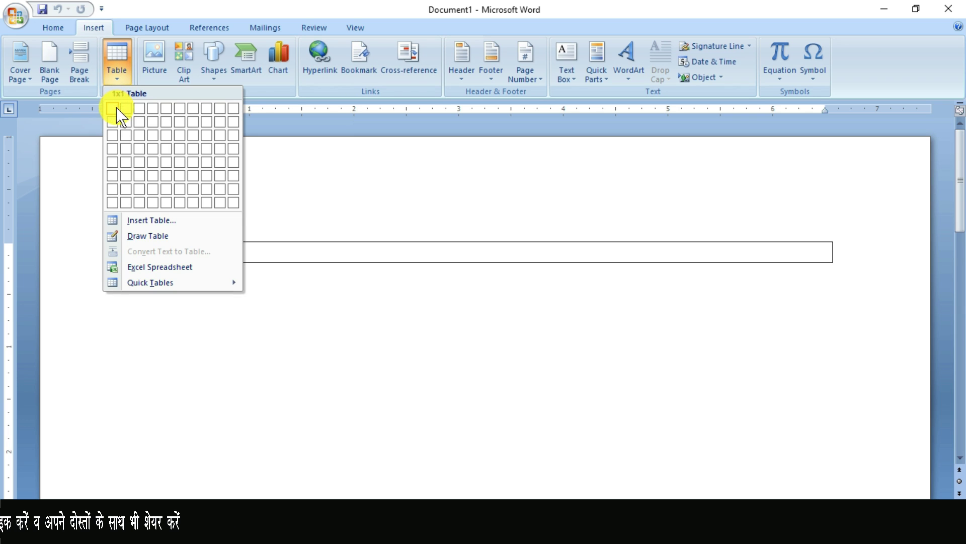
pyautogui.click(180, 108)
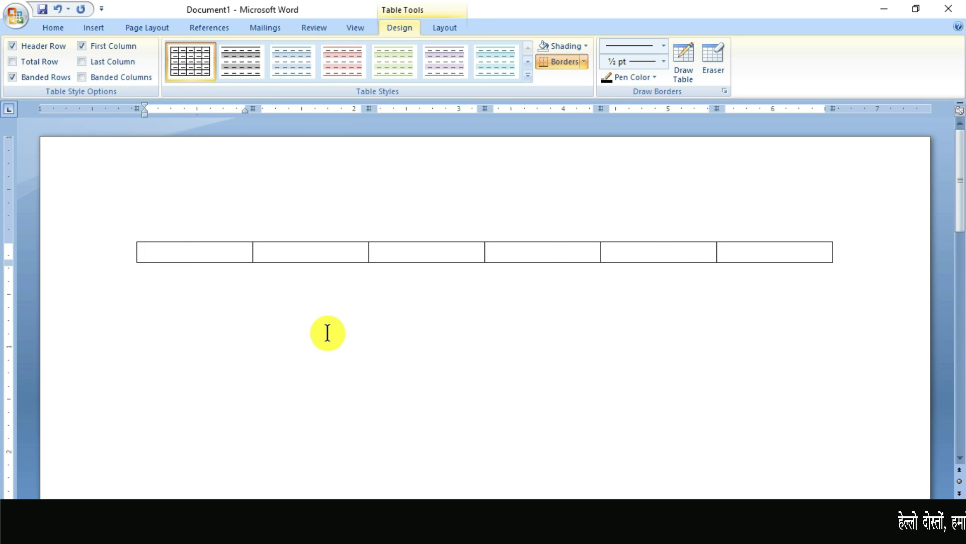
# - Enter headings STUDENTS NAME, MATH, ENGLISH, HINDI, SCIENCE and TOTAL, then select the header row
pyautogui.write('SRU')
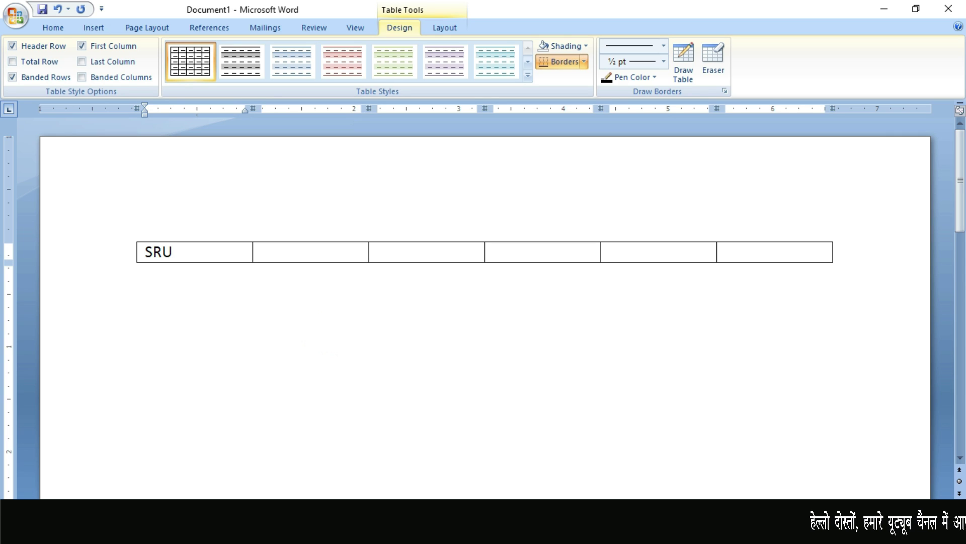
pyautogui.write('TUDENTS NAME')
pyautogui.press('Tab')
pyautogui.write('M')
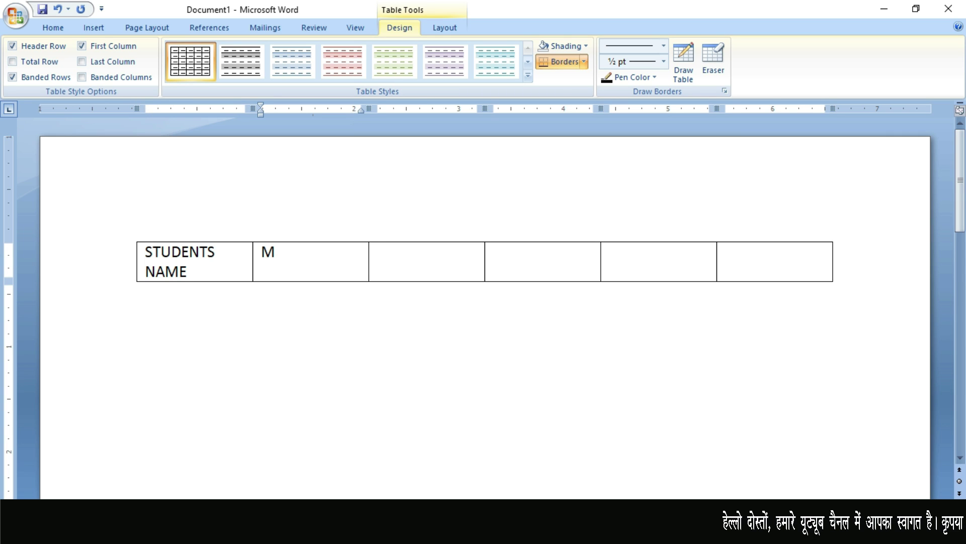
pyautogui.write('ATH ENGLISH')
pyautogui.press('Tab')
pyautogui.write('HINDI')
pyautogui.press('Tab')
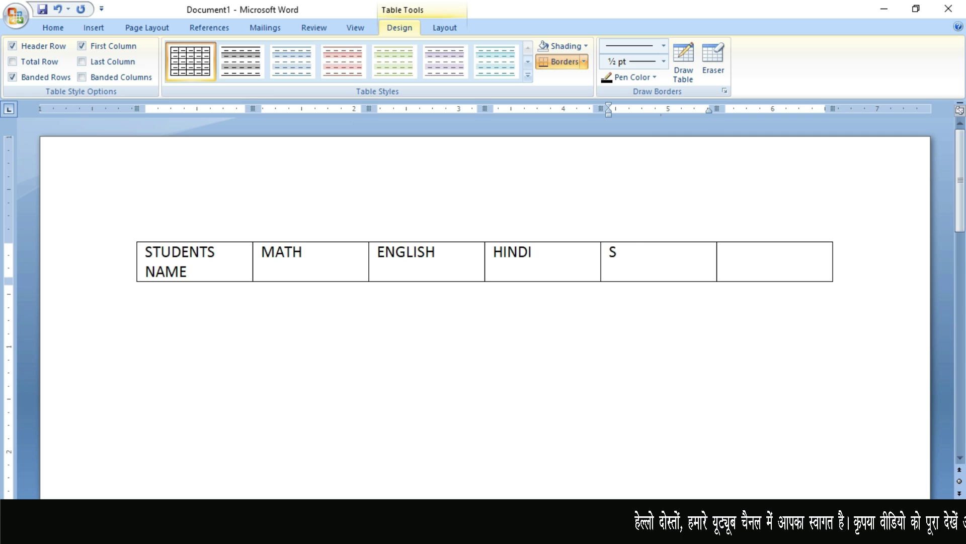
pyautogui.write('CIENCE')
pyautogui.press('Tab')
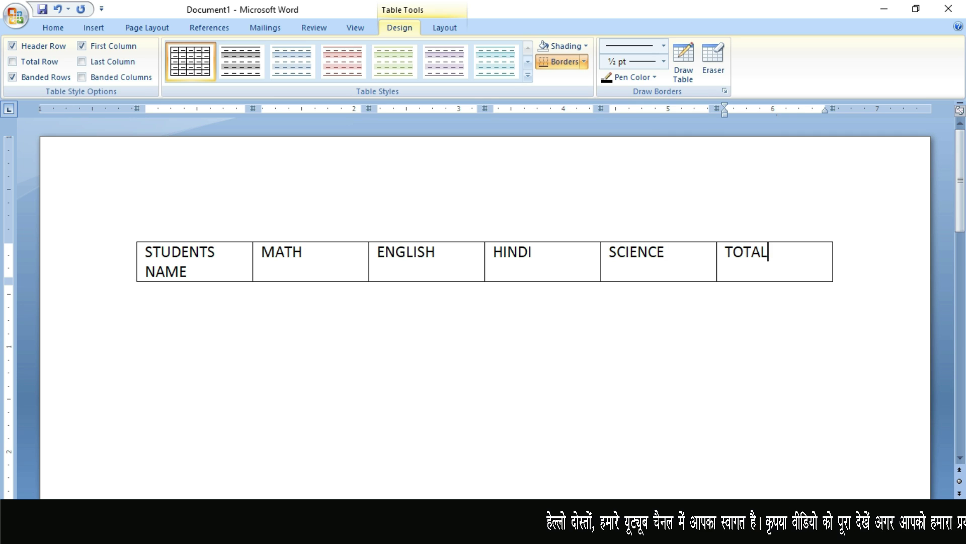
pyautogui.moveTo(775, 261)
pyautogui.write('TOTAL')
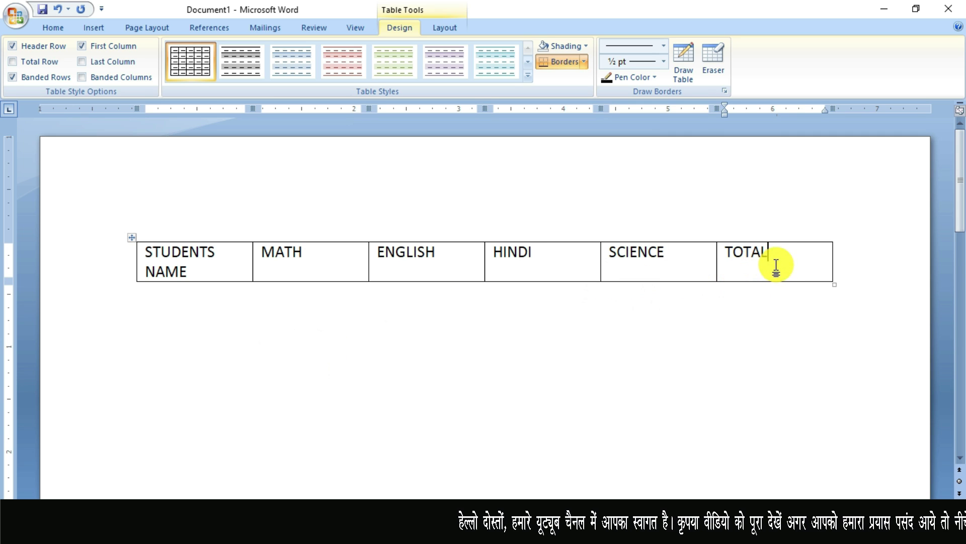
pyautogui.moveTo(780, 263); pyautogui.dragTo(202, 254)
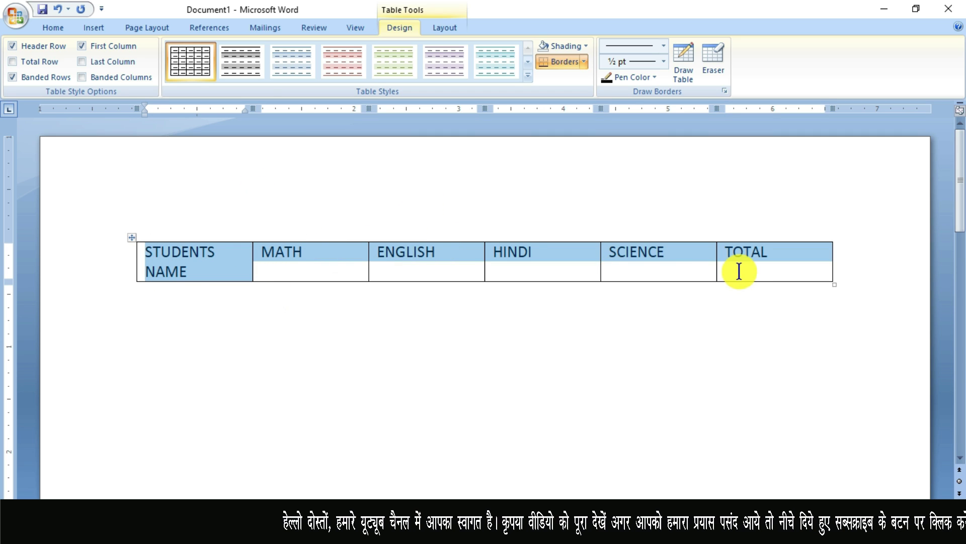
pyautogui.click(102, 9)
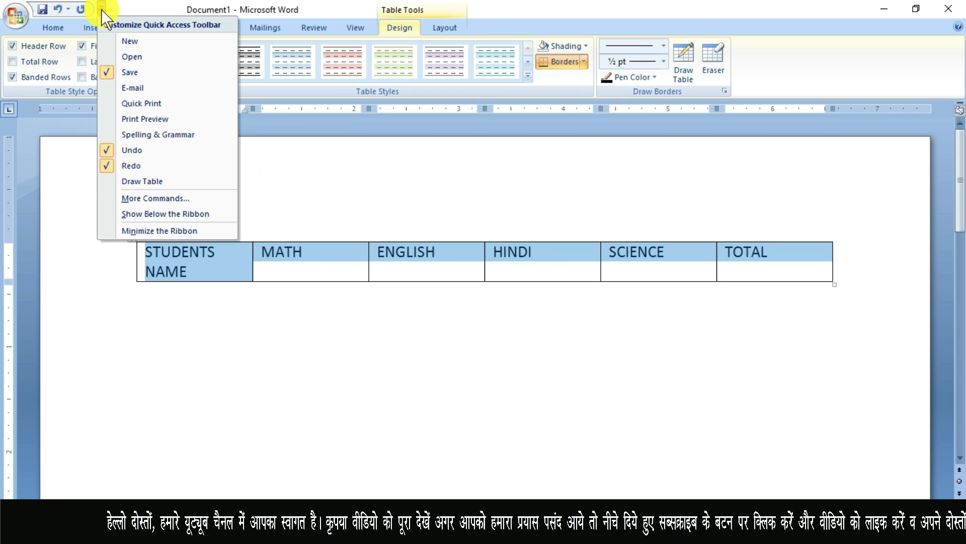
# - Add Data Form from All Commands to the Quick Access Toolbar and confirm with OK
pyautogui.click(168, 200)
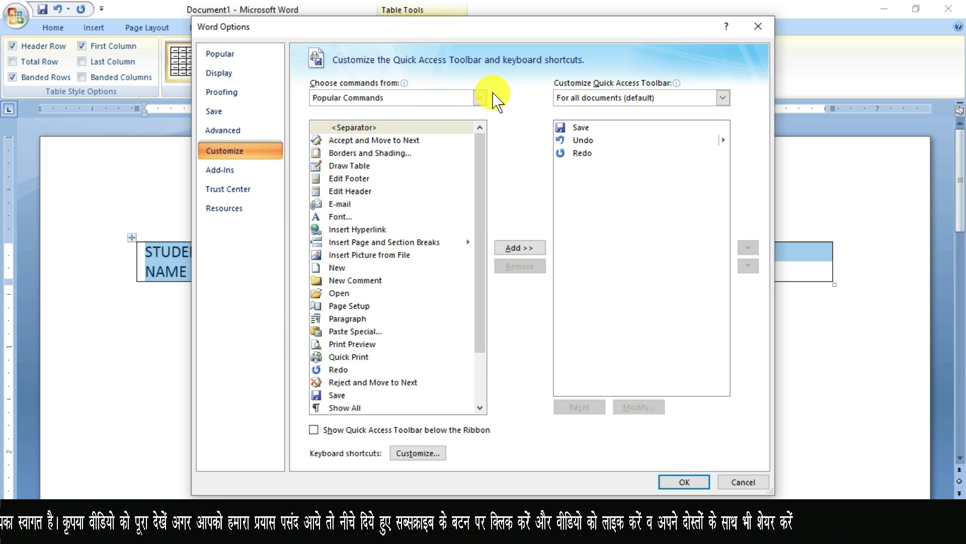
pyautogui.click(478, 99)
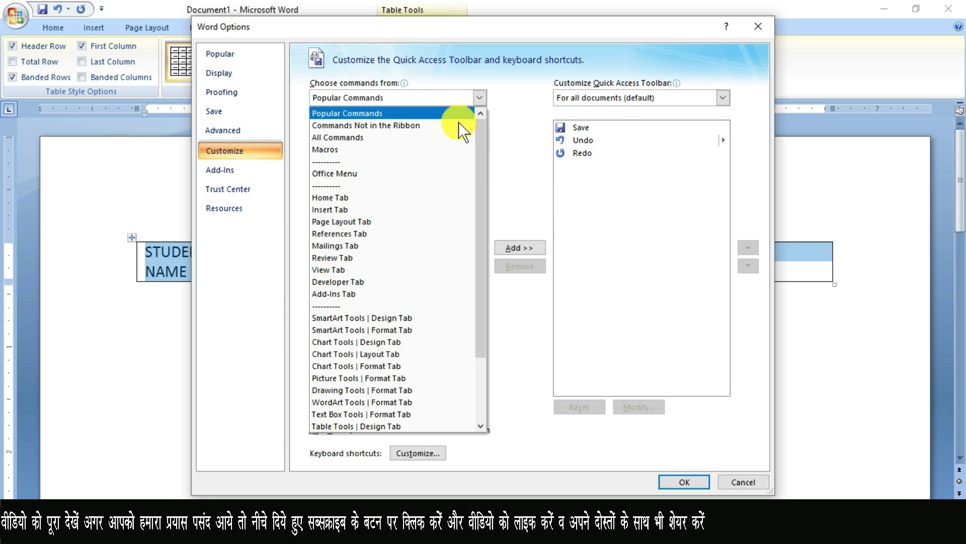
pyautogui.click(352, 137)
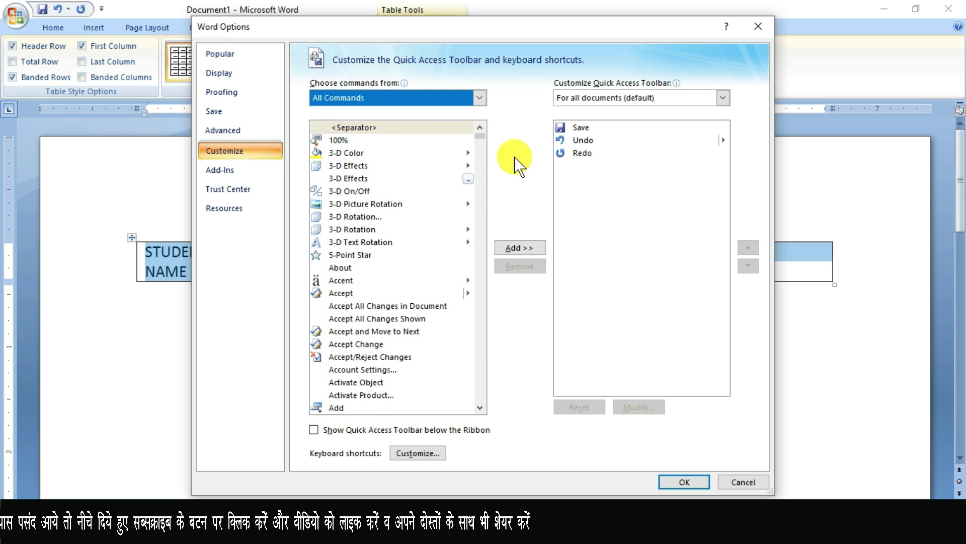
pyautogui.click(480, 408)
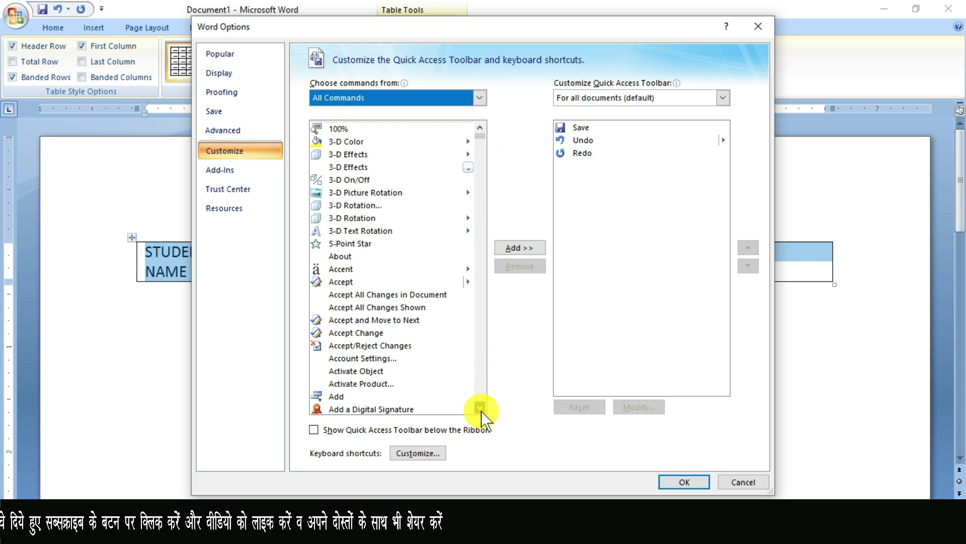
pyautogui.moveTo(482, 410); pyautogui.dragTo(482, 411)
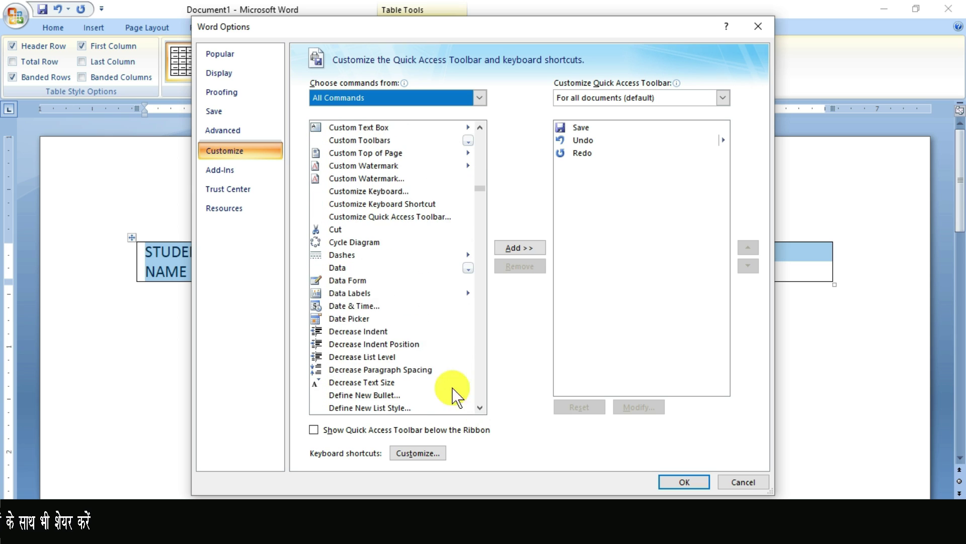
pyautogui.click(341, 280)
pyautogui.scroll(-2, 352, 283)
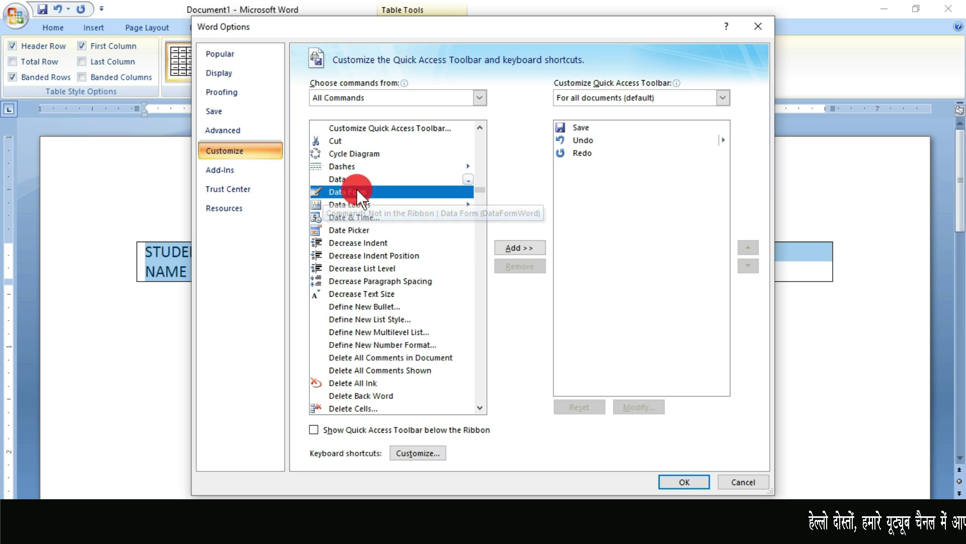
pyautogui.click(518, 248)
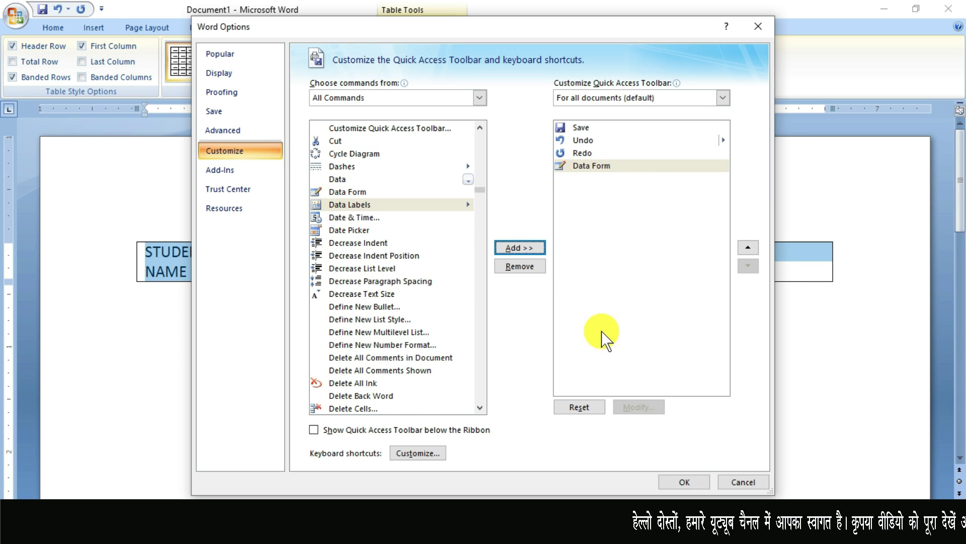
pyautogui.click(684, 482)
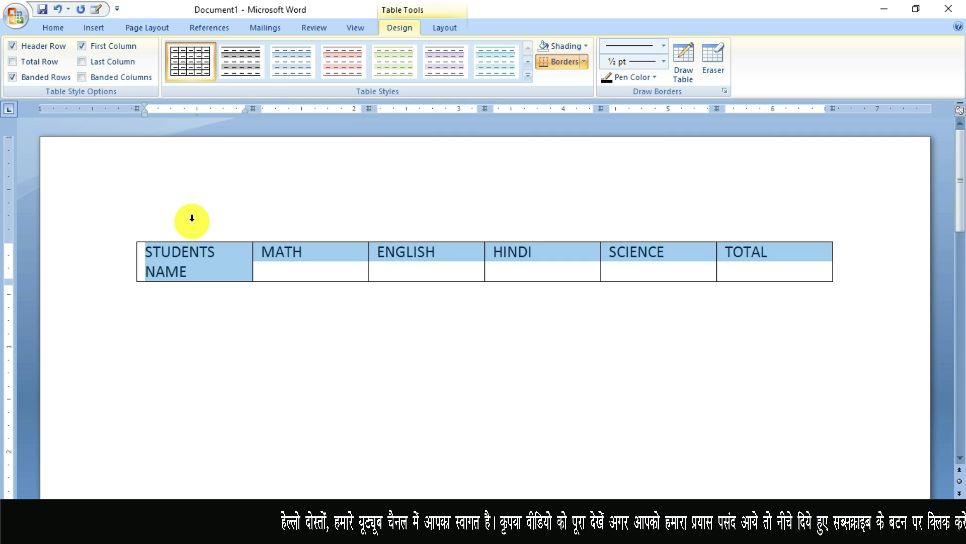
# - In the Data Form, add the first student with 50 in each of four subjects and total 200
pyautogui.click(95, 9)
pyautogui.moveTo(414, 48)
pyautogui.mouseDown()
pyautogui.moveTo(367, 145)
pyautogui.moveTo(450, 71)
pyautogui.mouseUp()
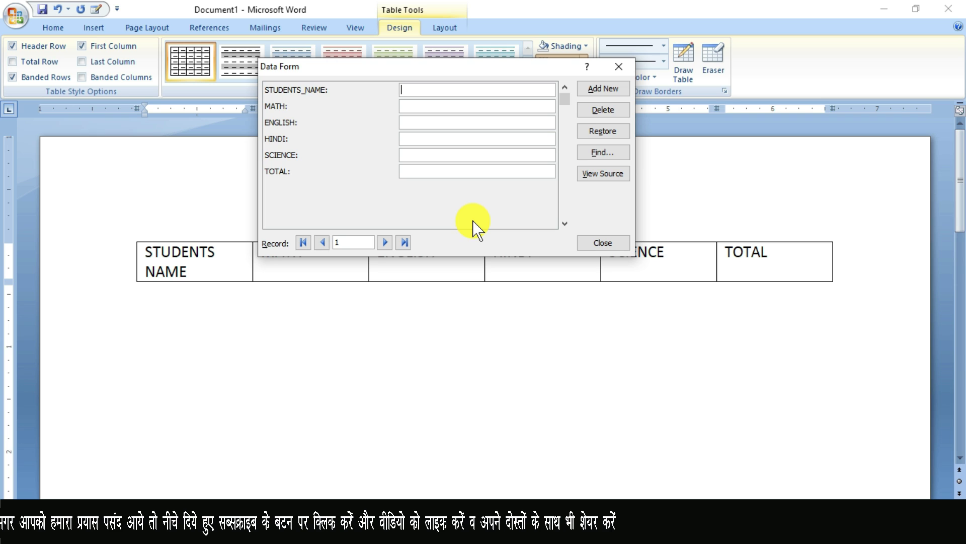
pyautogui.moveTo(497, 61); pyautogui.dragTo(494, 53)
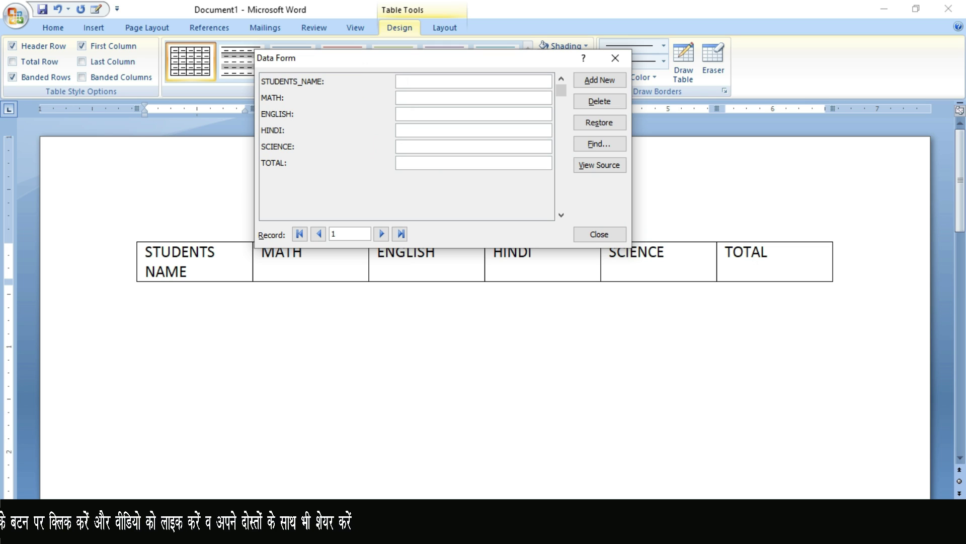
pyautogui.write('KISHAN')
pyautogui.press('Tab')
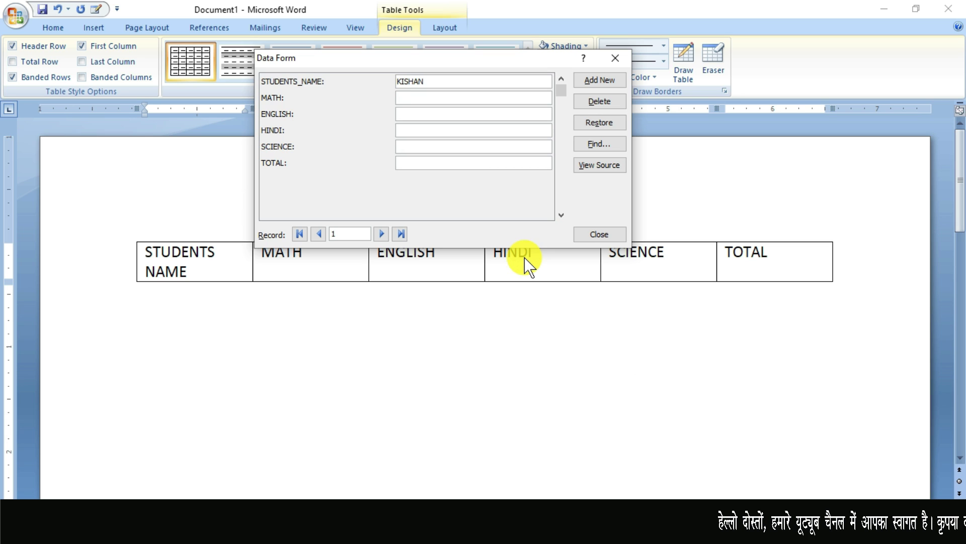
pyautogui.write('50')
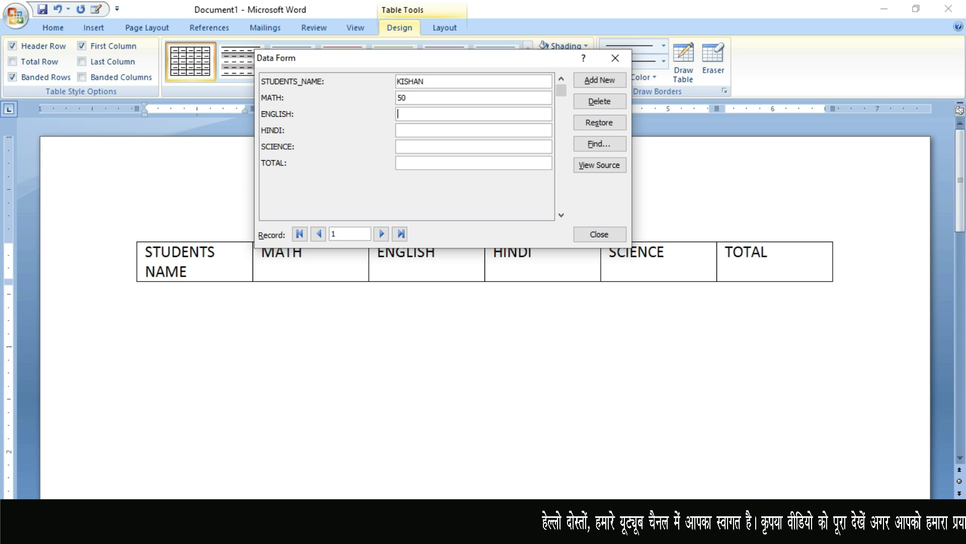
pyautogui.write('50')
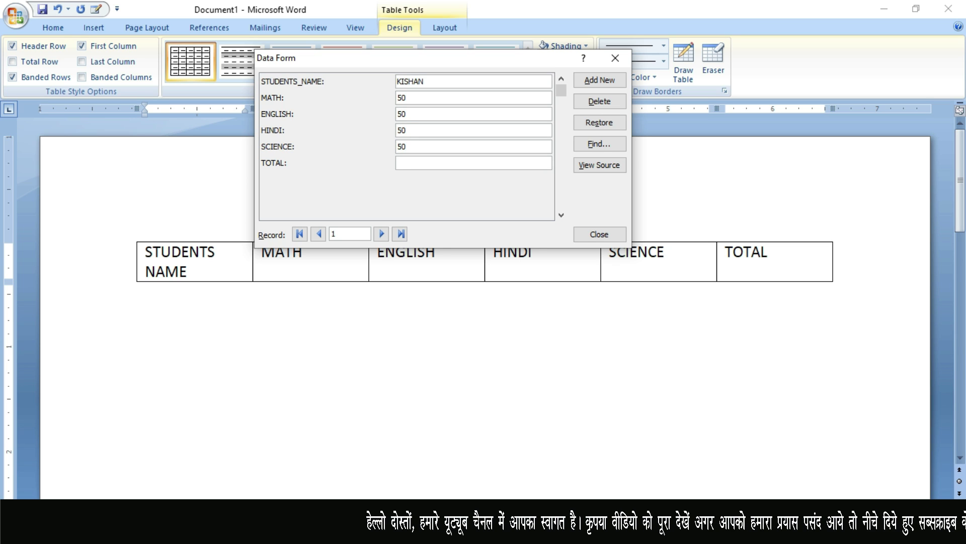
pyautogui.write('0')
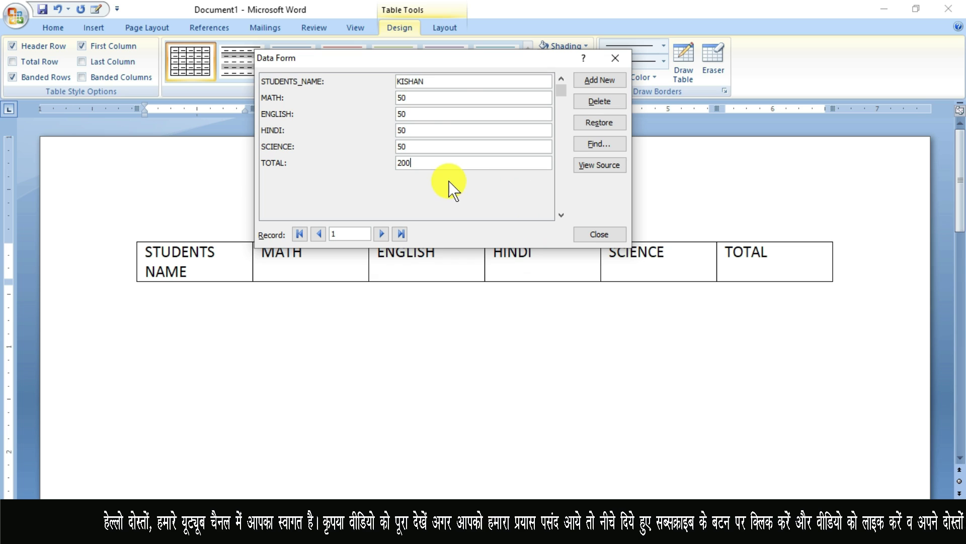
pyautogui.click(597, 82)
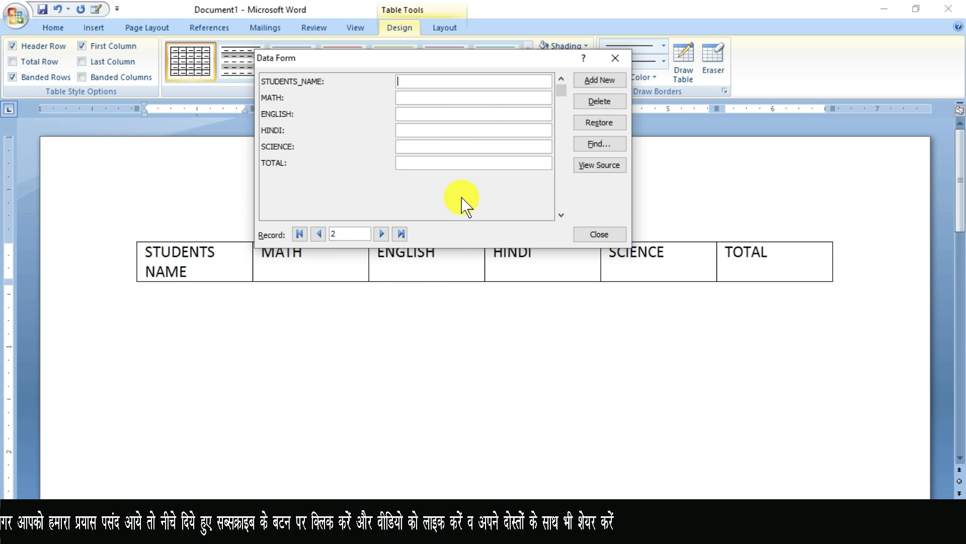
# - Add the second student's record with 30 in every subject and a total of 120
pyautogui.write('NISH')
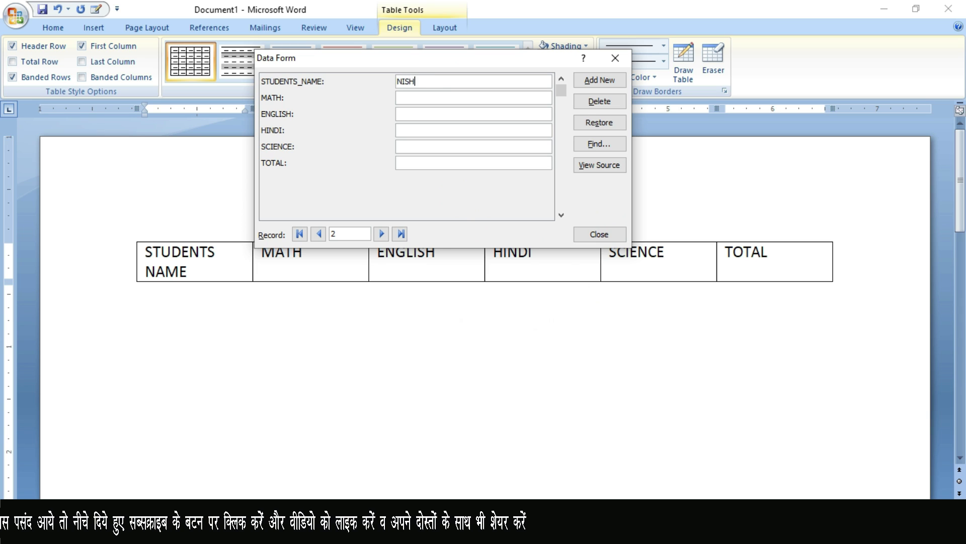
pyautogui.write('A')
pyautogui.press('Tab')
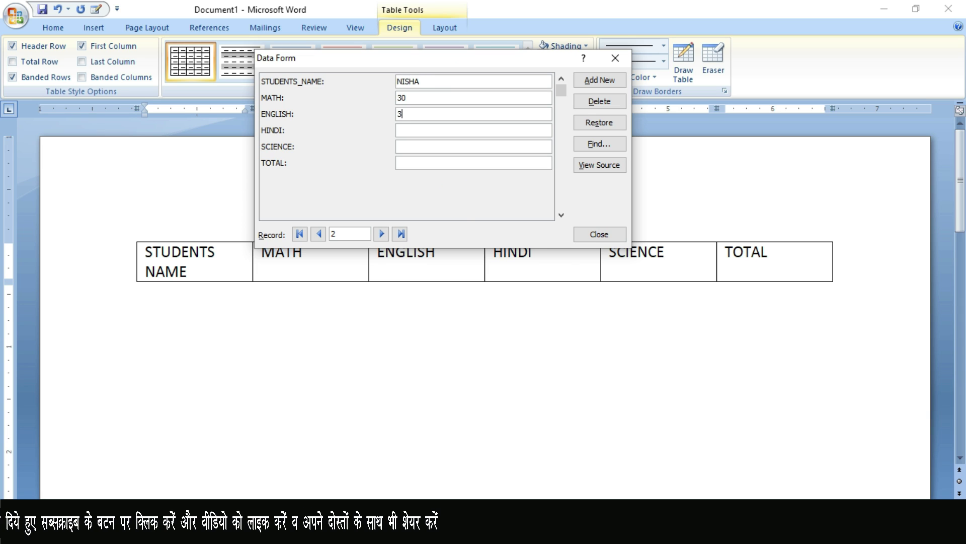
pyautogui.write('0')
pyautogui.press('Tab')
pyautogui.write('3')
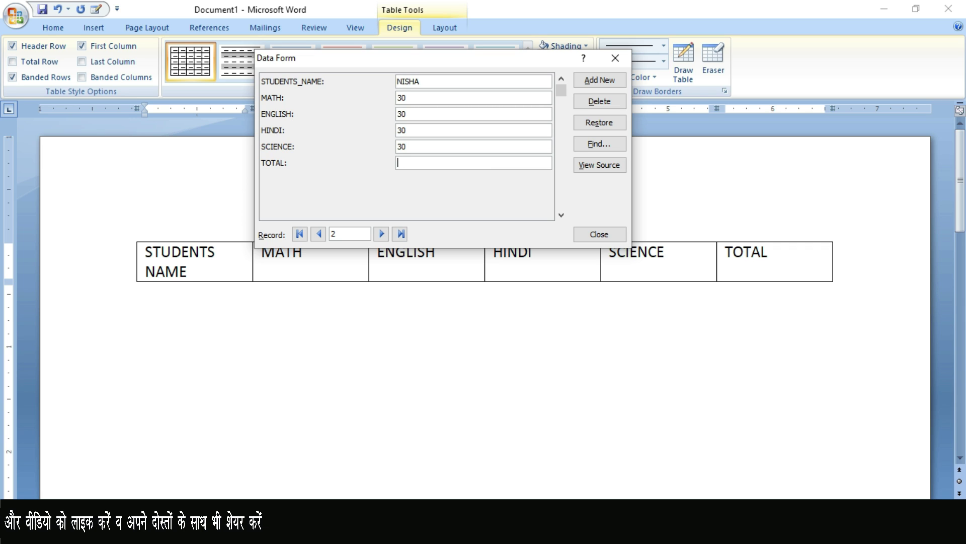
pyautogui.write('20')
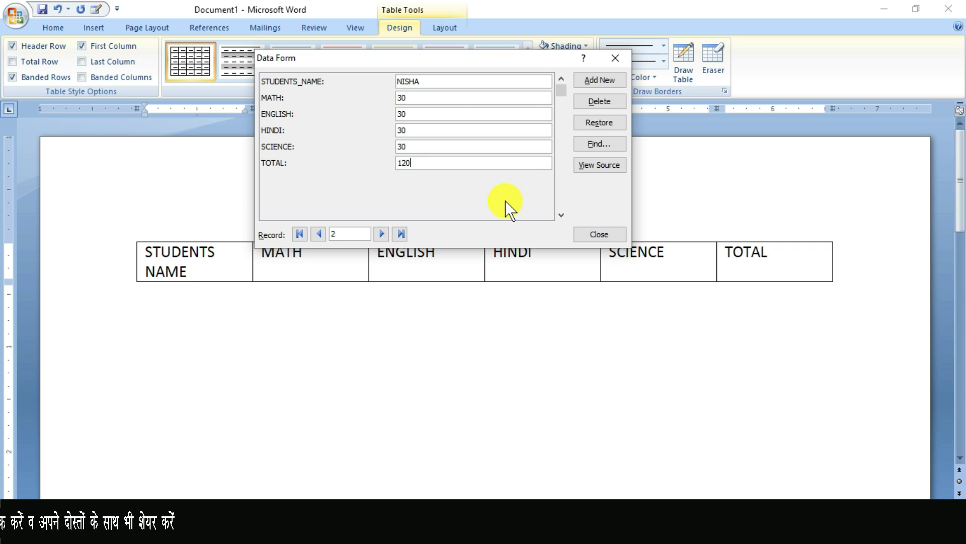
pyautogui.click(595, 81)
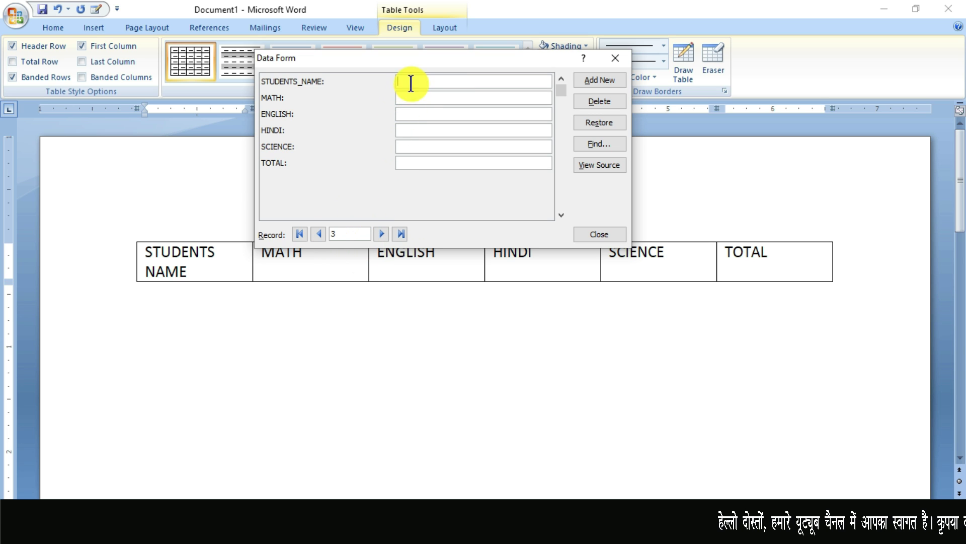
# - Add the third student's record with 40 in every subject and total 160, then close the form
pyautogui.write('S')
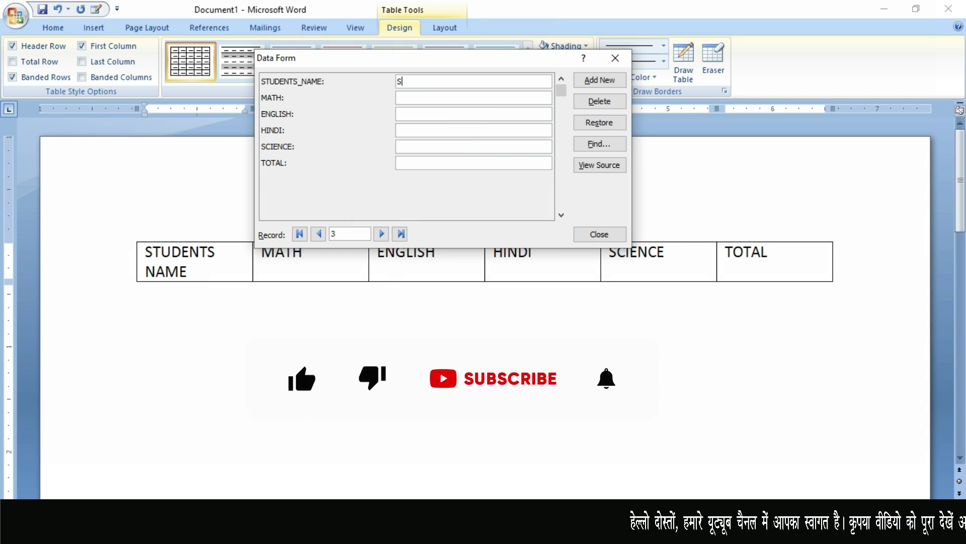
pyautogui.write('HIVAM')
pyautogui.press('Tab')
pyautogui.write('4')
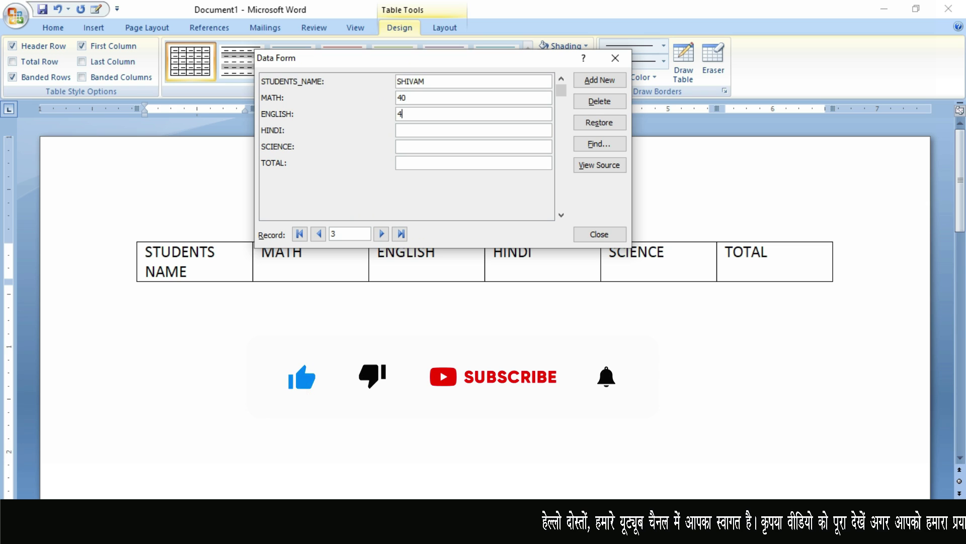
pyautogui.write('0\t40\t40\t40')
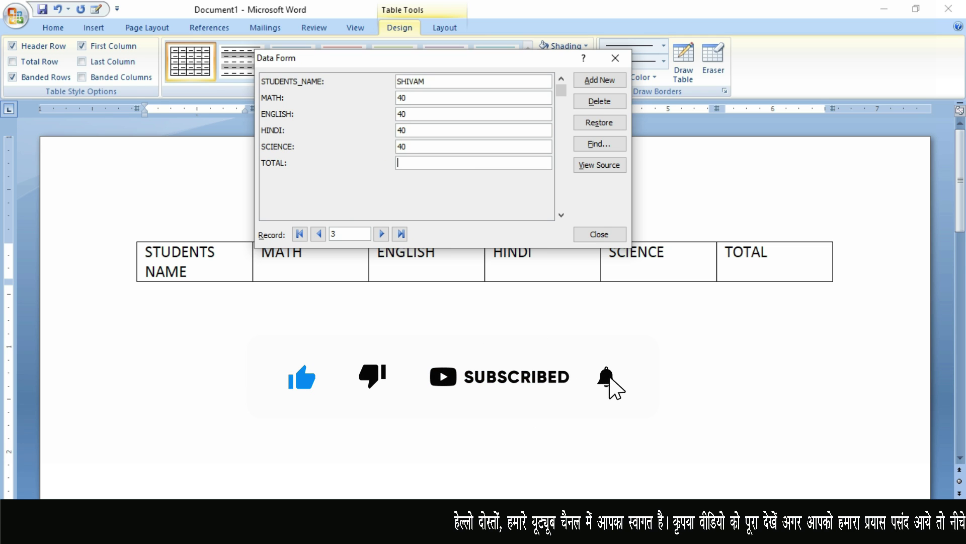
pyautogui.press('Tab')
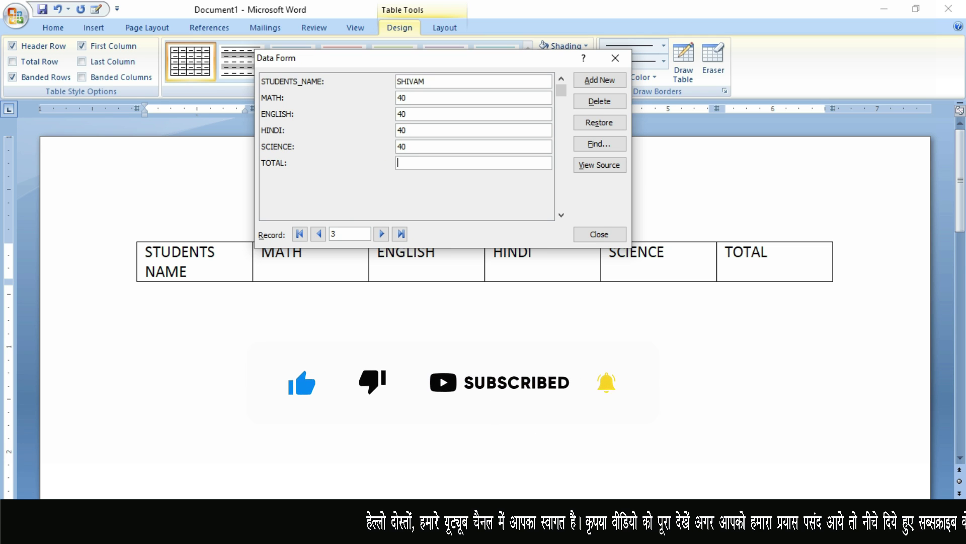
pyautogui.write('160')
pyautogui.press('Return')
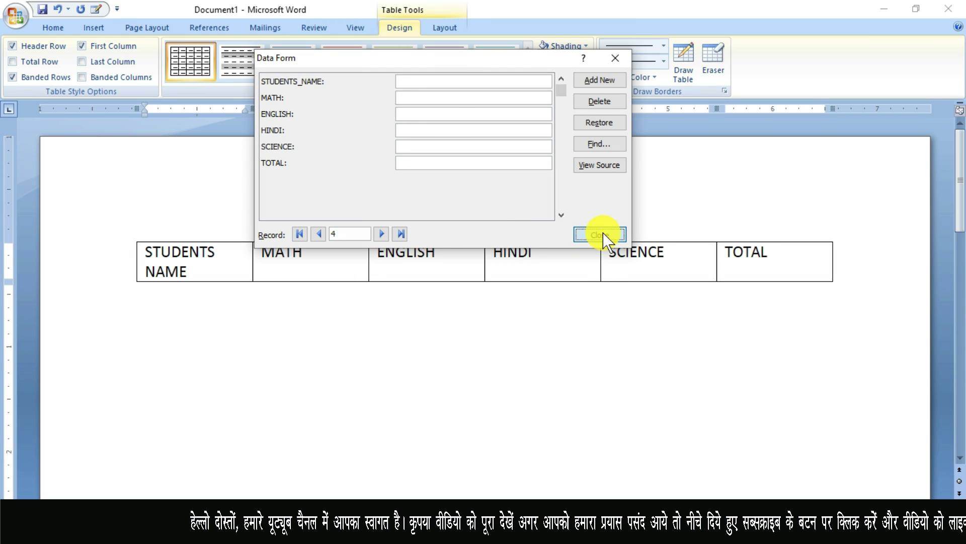
pyautogui.click(600, 234)
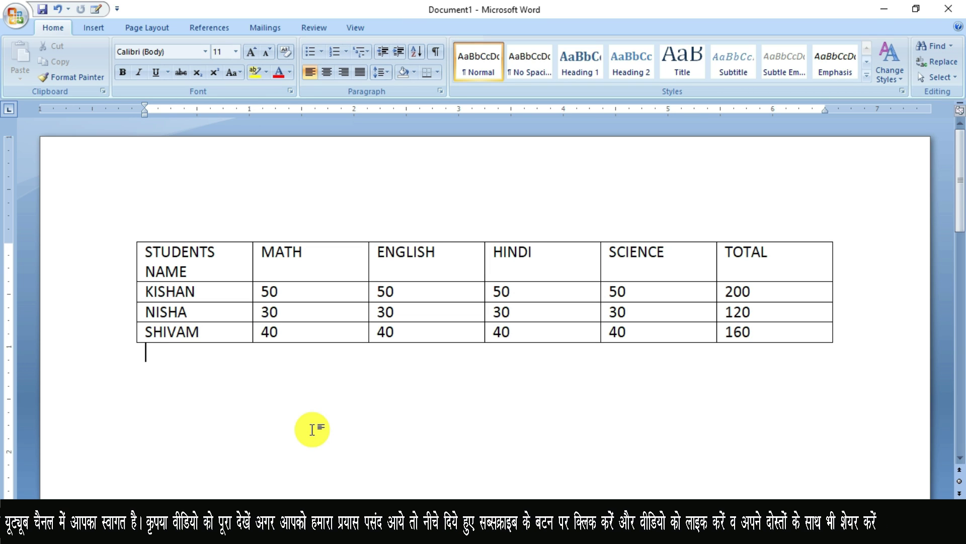
# - Reopen the table's Data Form and start a blank record 4 with Add New
pyautogui.click(96, 9)
pyautogui.moveTo(469, 63)
pyautogui.mouseDown()
pyautogui.moveTo(487, 196)
pyautogui.moveTo(510, 214)
pyautogui.moveTo(521, 194)
pyautogui.mouseUp()
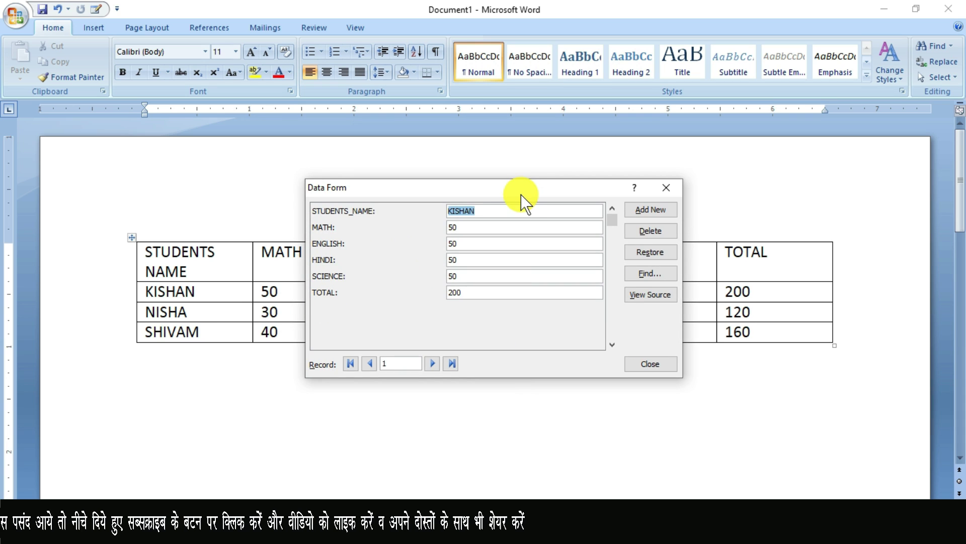
pyautogui.press('Escape')
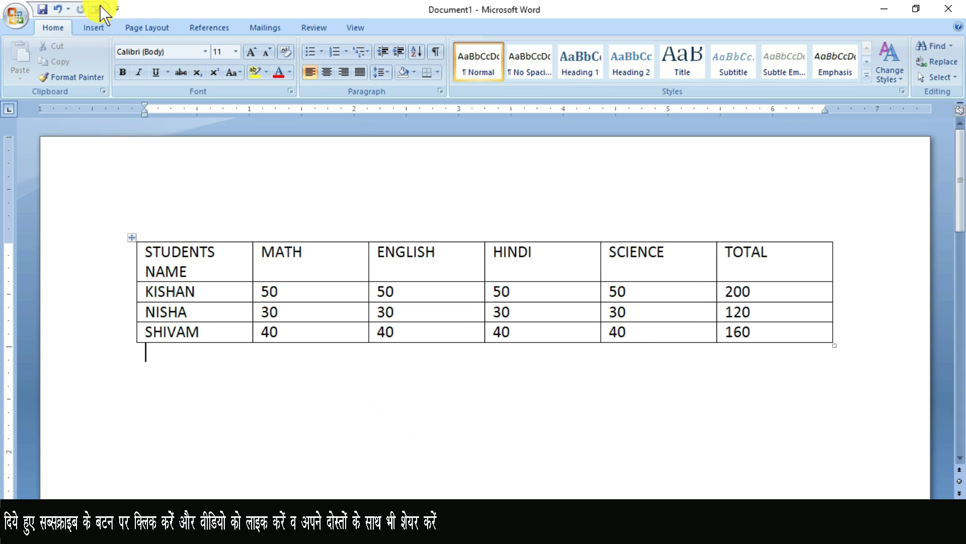
pyautogui.click(97, 9)
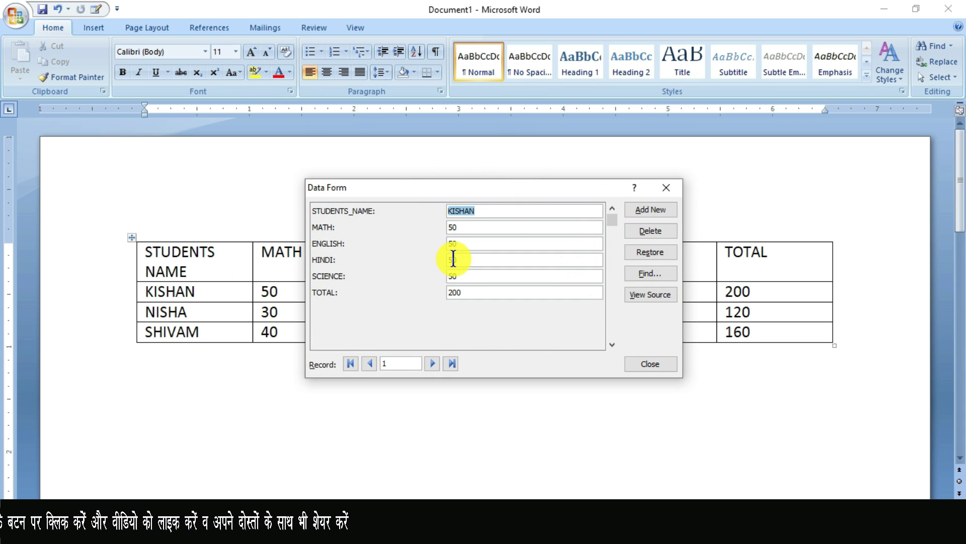
pyautogui.click(654, 210)
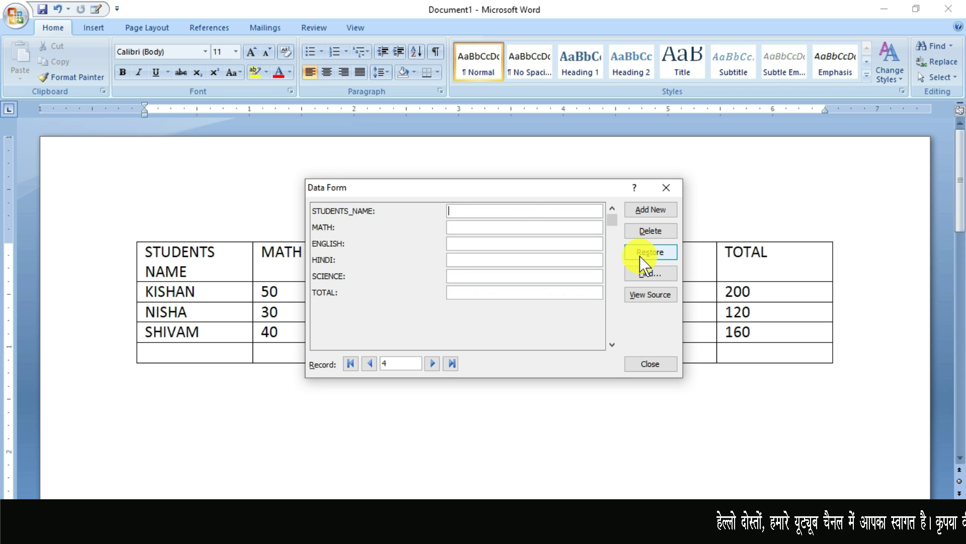
# - Search the STUDENTS_NAME field for the third student, bringing up record 3 with total 160
pyautogui.click(645, 272)
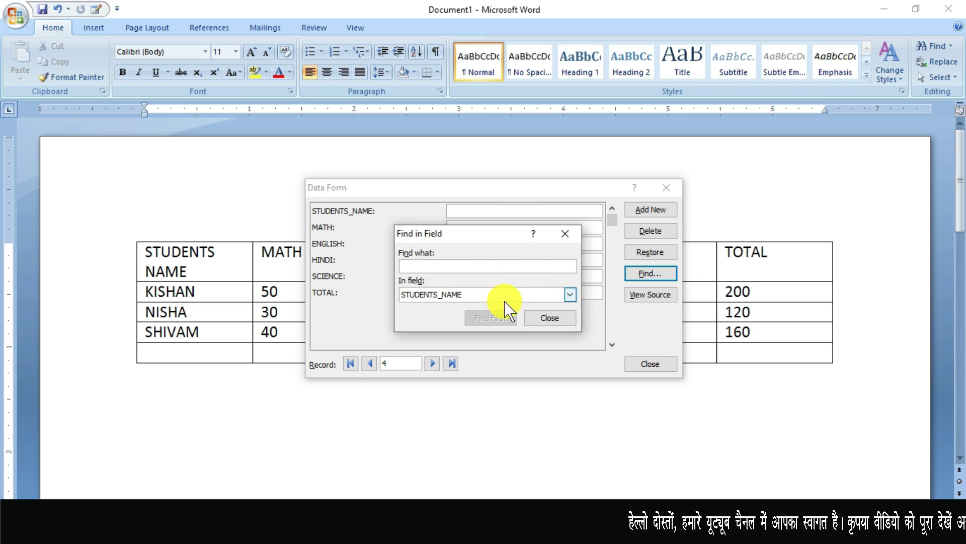
pyautogui.click(570, 295)
pyautogui.click(460, 307)
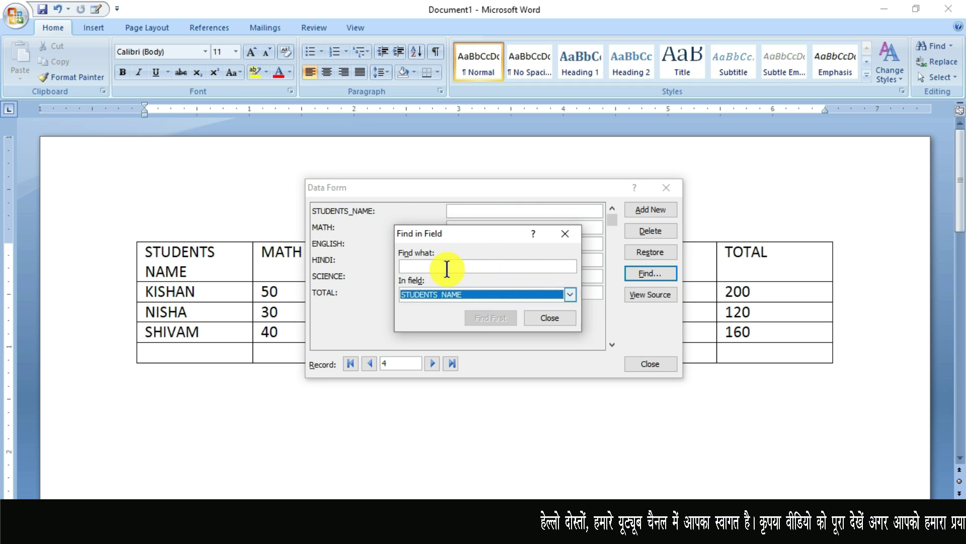
pyautogui.click(444, 266)
pyautogui.write('SHIVAM')
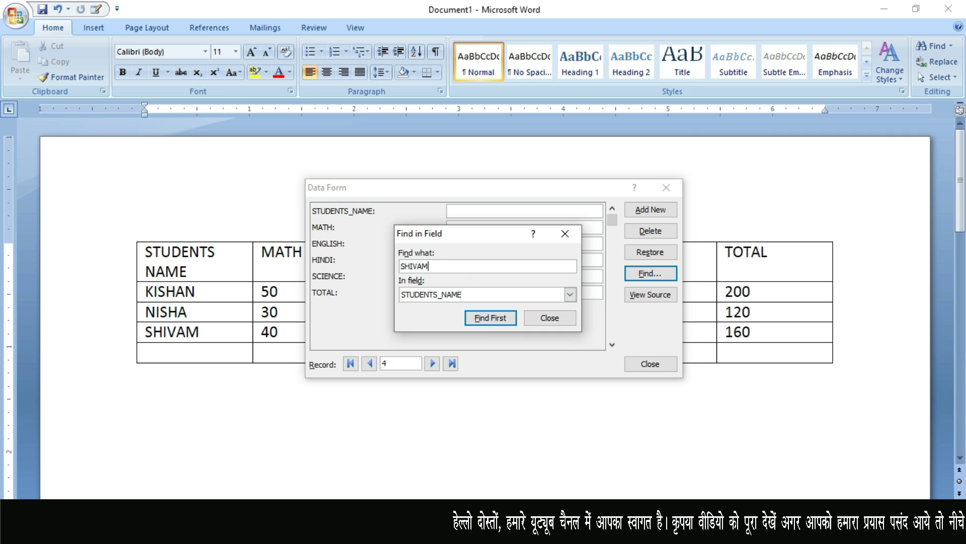
pyautogui.click(486, 320)
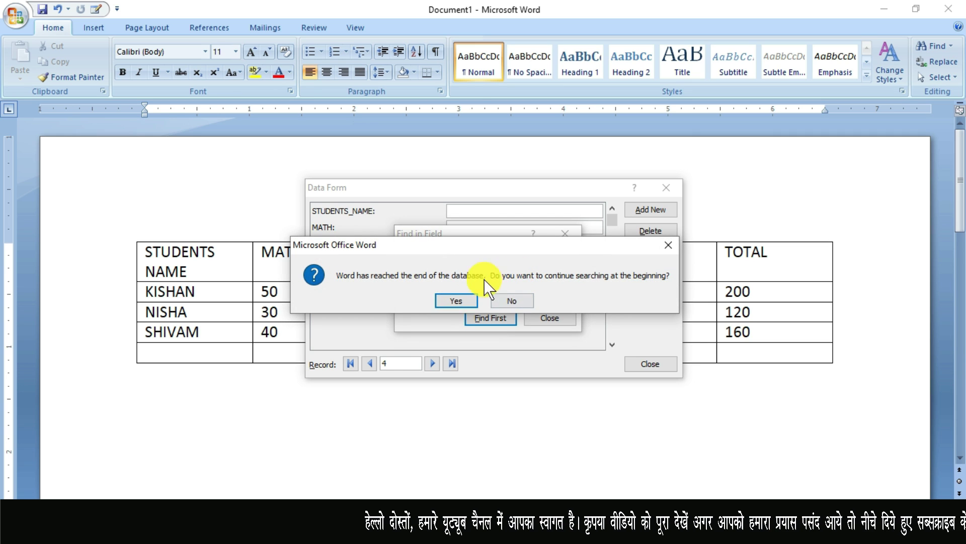
pyautogui.click(452, 301)
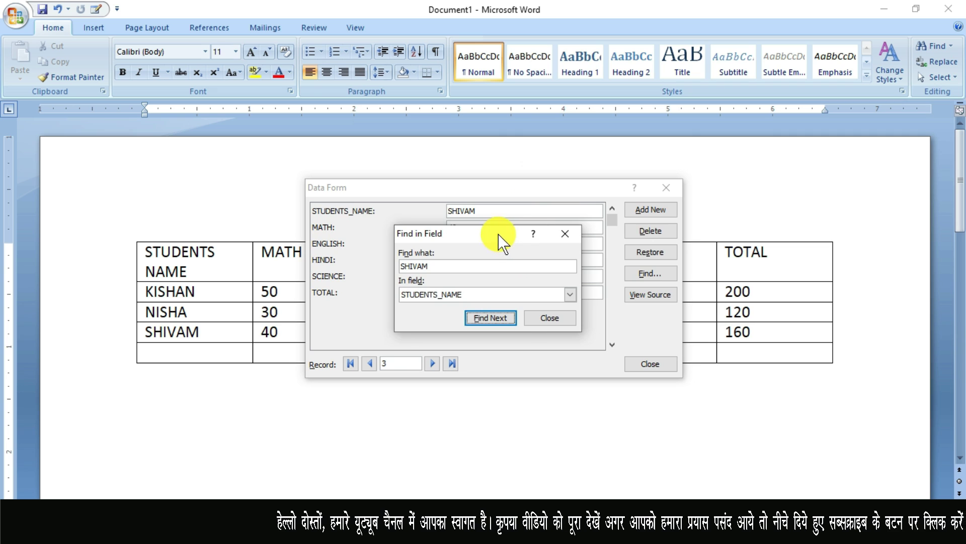
pyautogui.moveTo(500, 234); pyautogui.dragTo(841, 145)
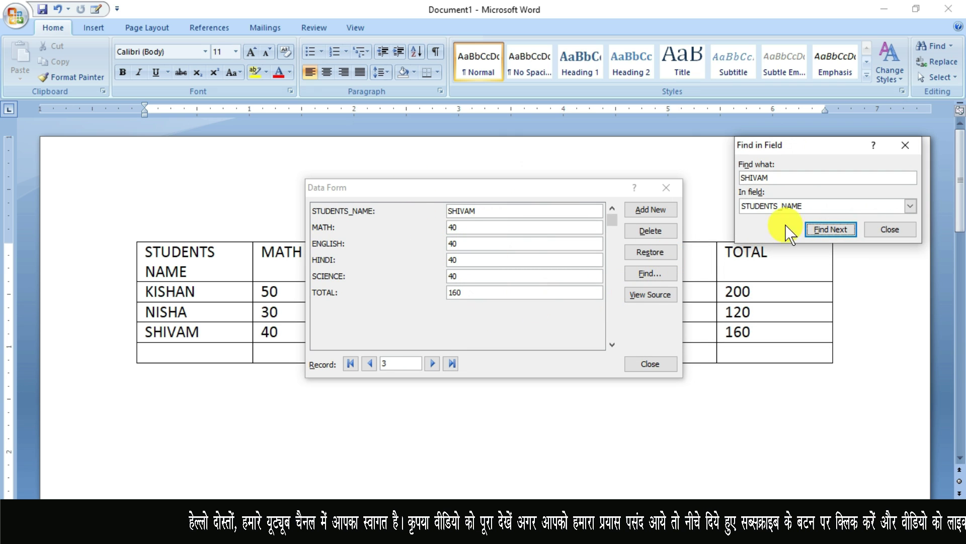
pyautogui.click(881, 231)
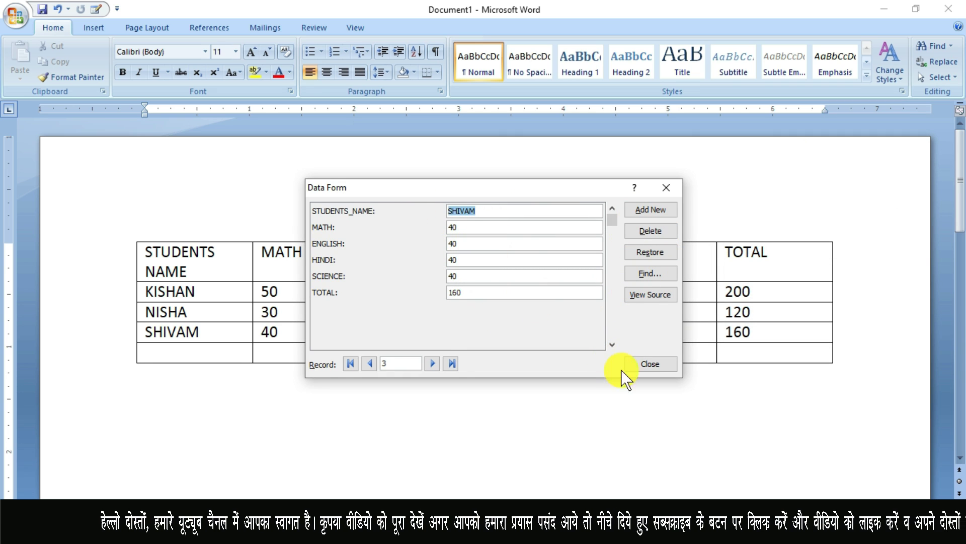
# - Close the Data Form so the table keeps only the KISHAN, NISHA and SHIVAM rows
pyautogui.click(663, 369)
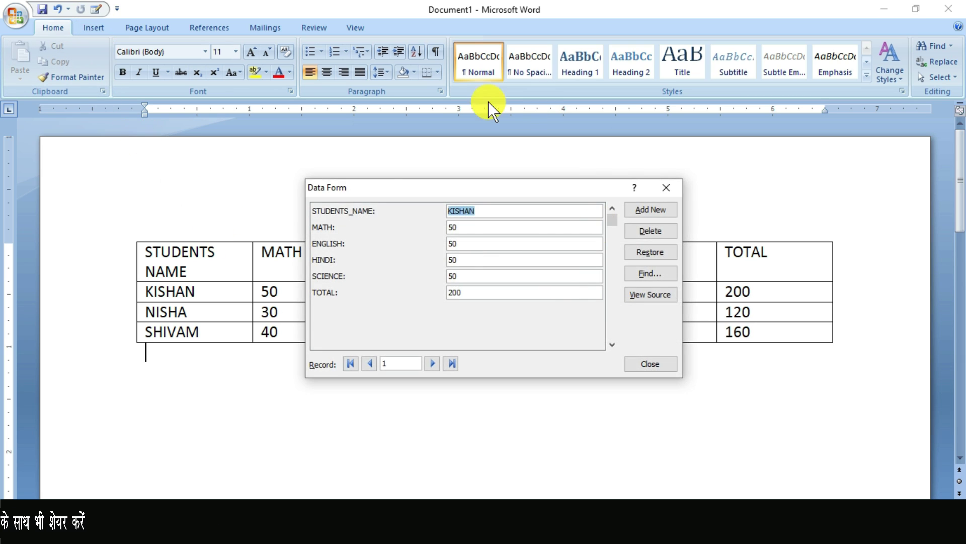
pyautogui.click(650, 364)
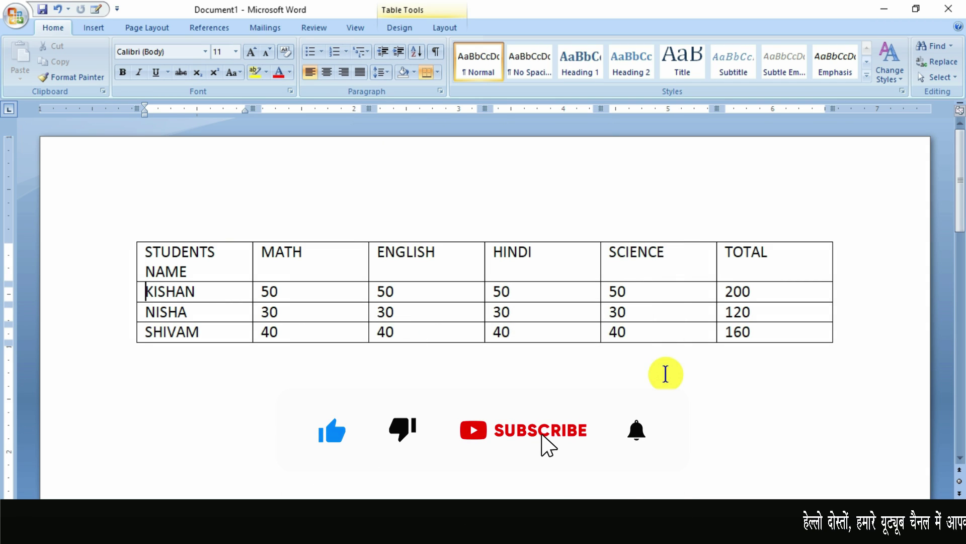